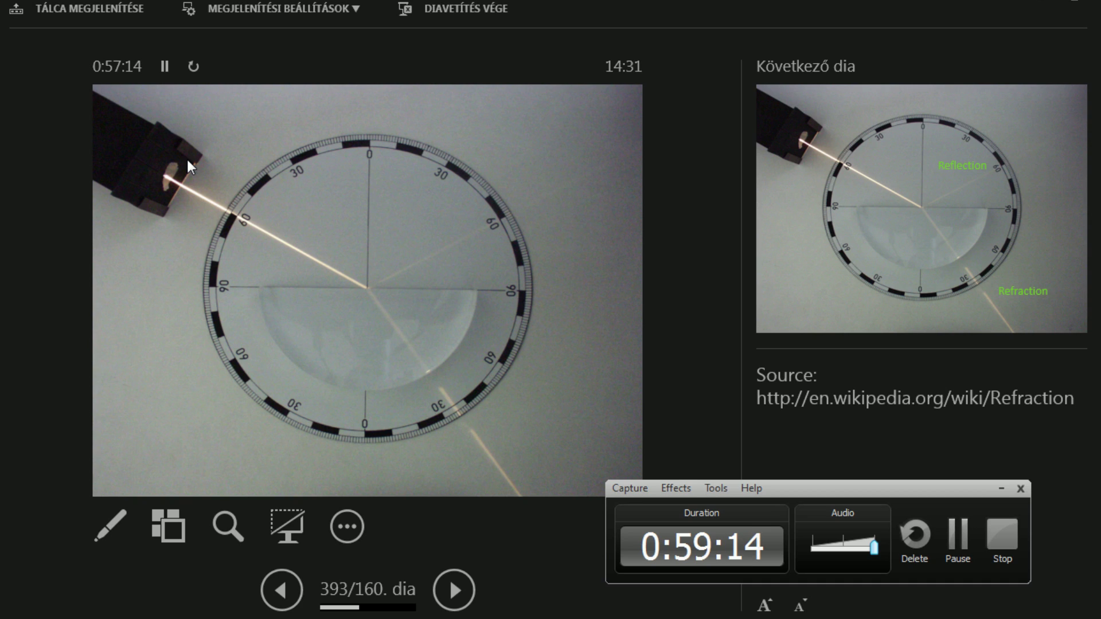
Reveal the Reflection/Refraction labels, then the vector and angle labels with caption
{"action": "left_click", "coordinate": [450, 578]}
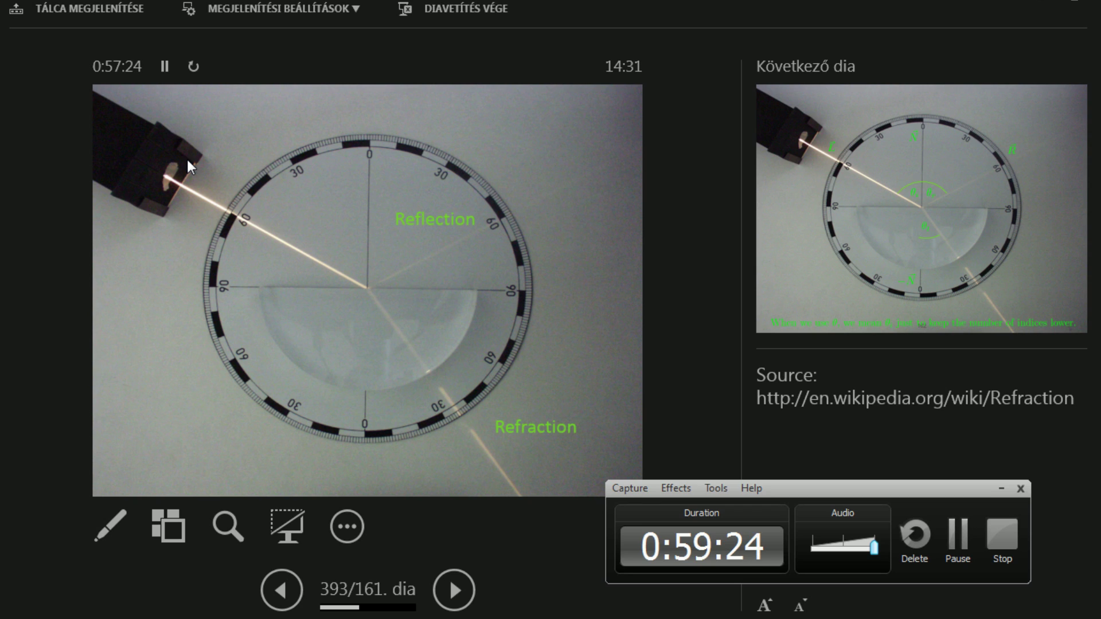
{"action": "left_click", "coordinate": [189, 166]}
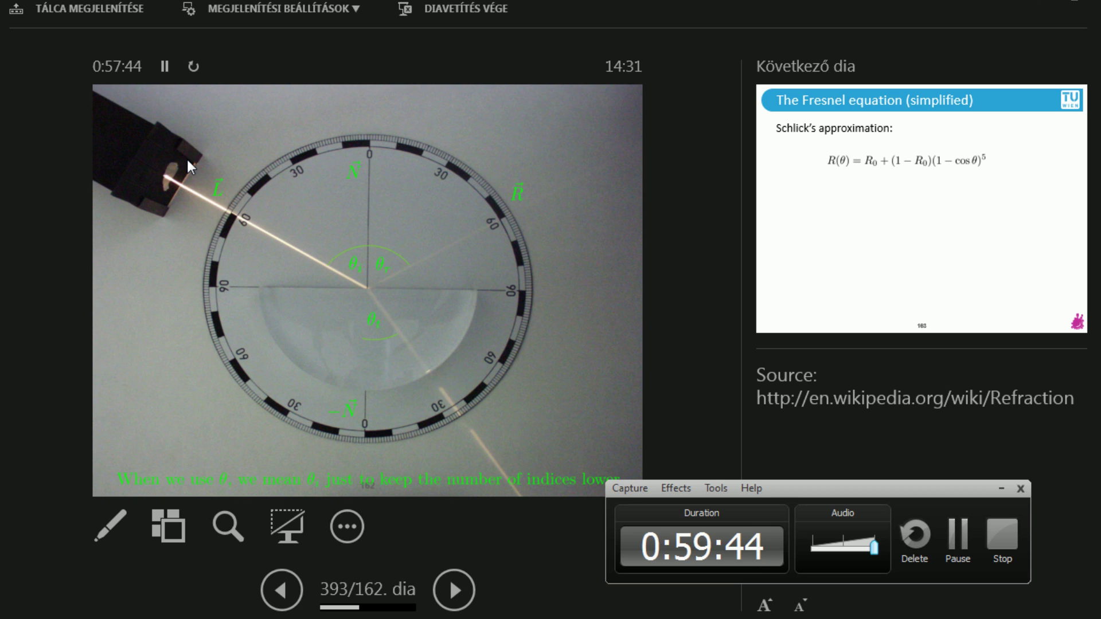
Move to the Schlick's approximation slide and reveal the definition of R(θ)
{"action": "left_click", "coordinate": [189, 165]}
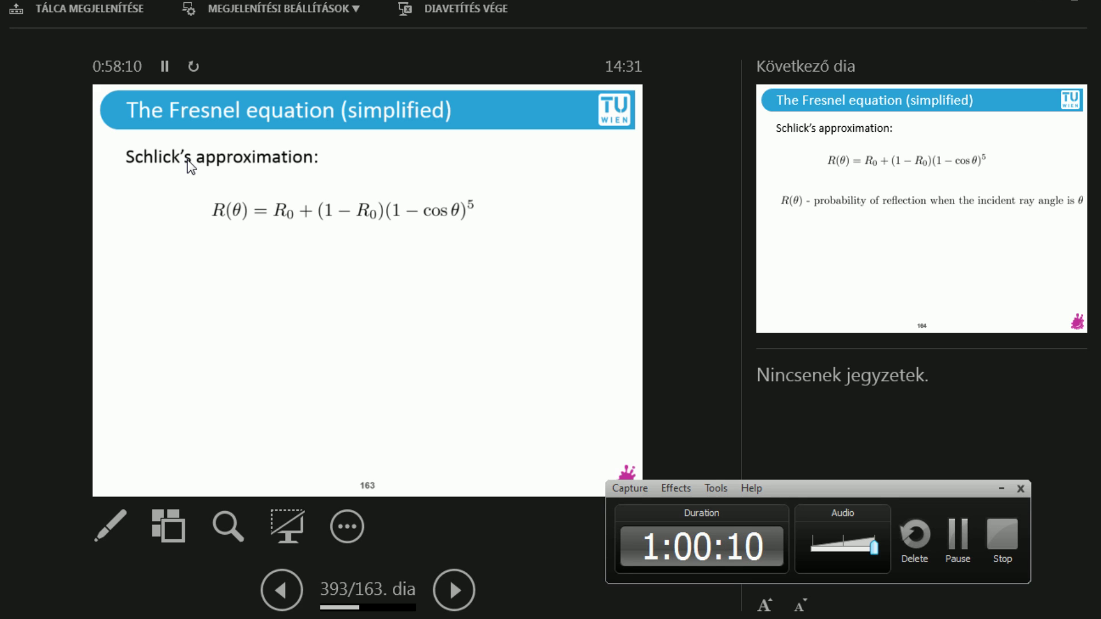
{"action": "key", "text": "Left"}
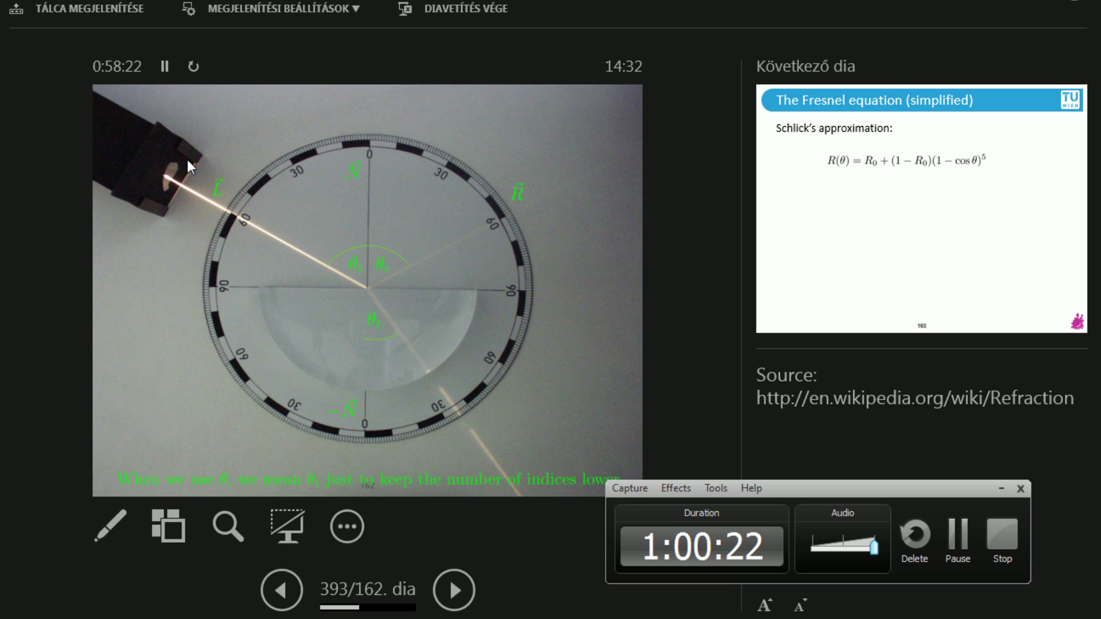
{"action": "left_click", "coordinate": [190, 166]}
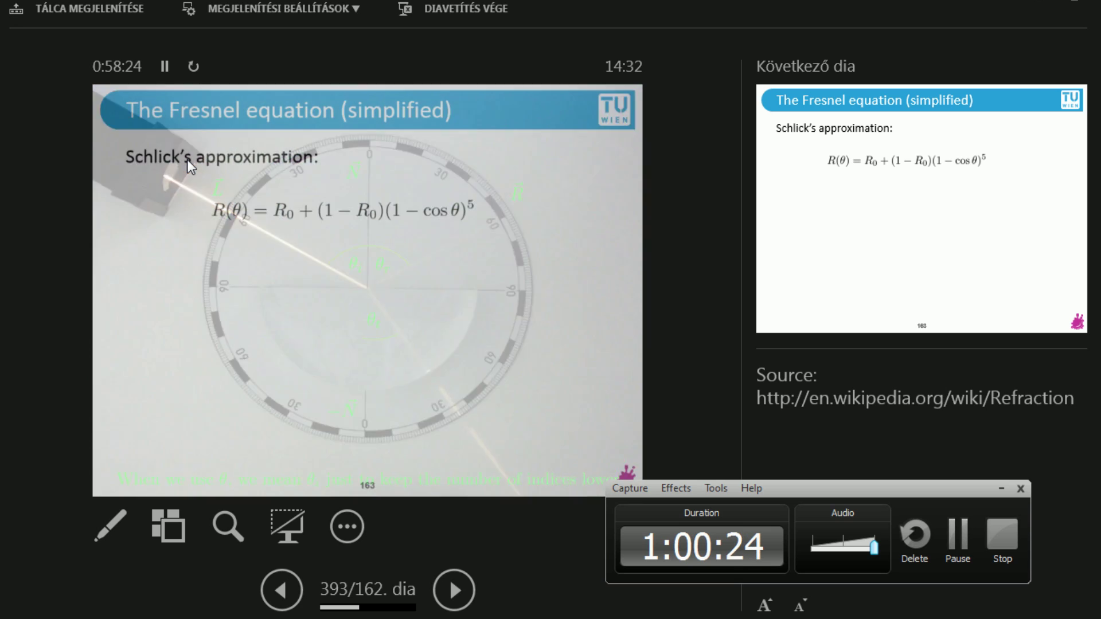
{"action": "left_click", "coordinate": [189, 166]}
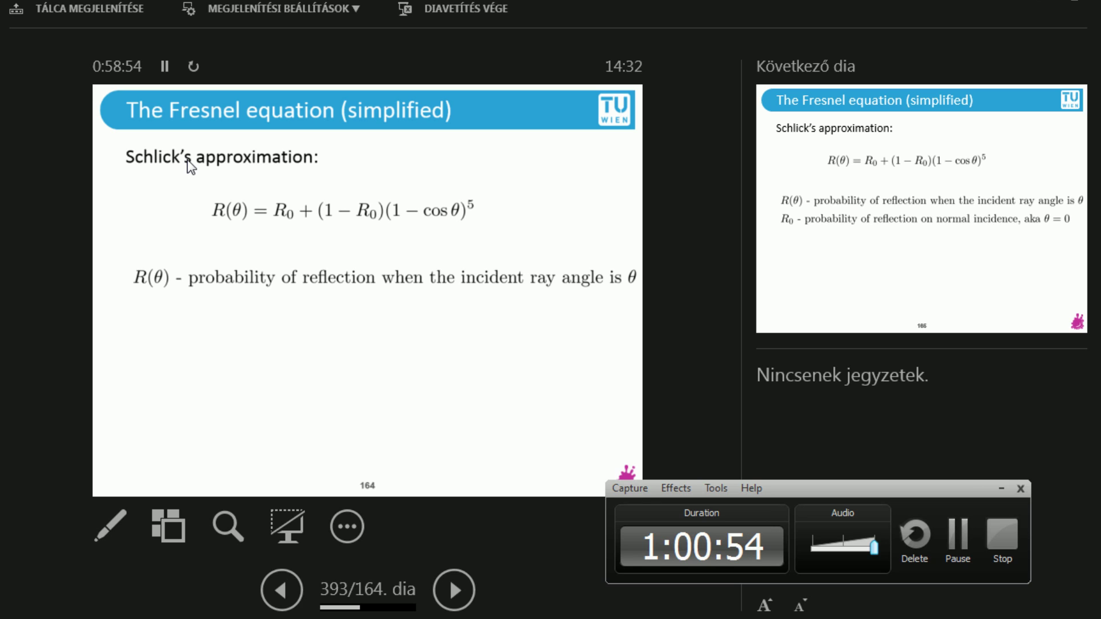
Reveal the R0 definition and formula, then the air/vacuum-medium interactions line
{"action": "key", "text": "Right"}
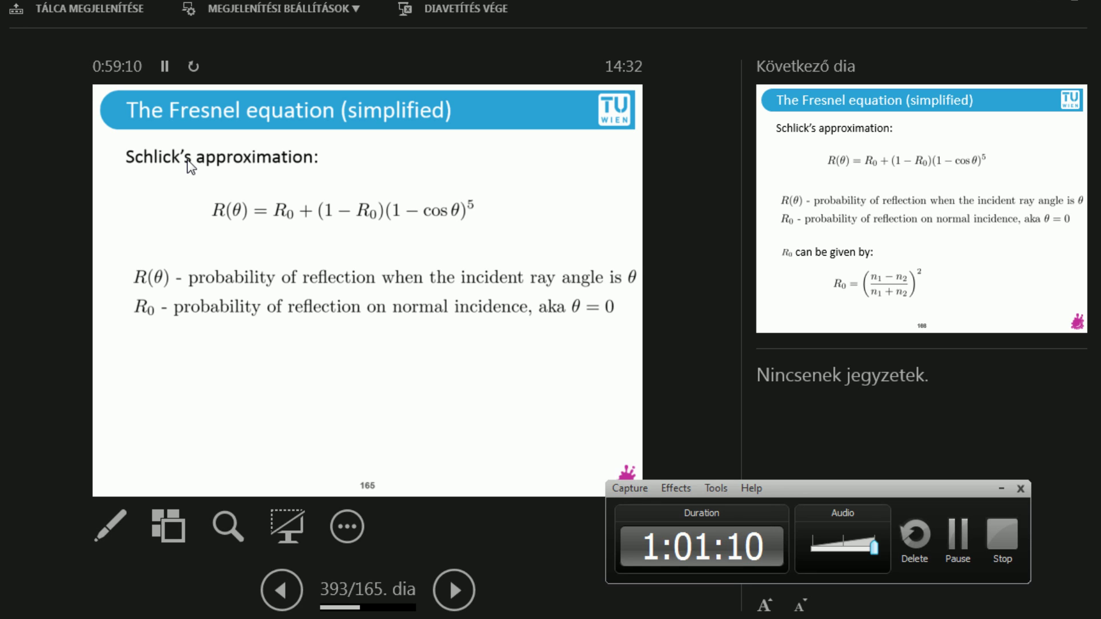
{"action": "key", "text": "Right"}
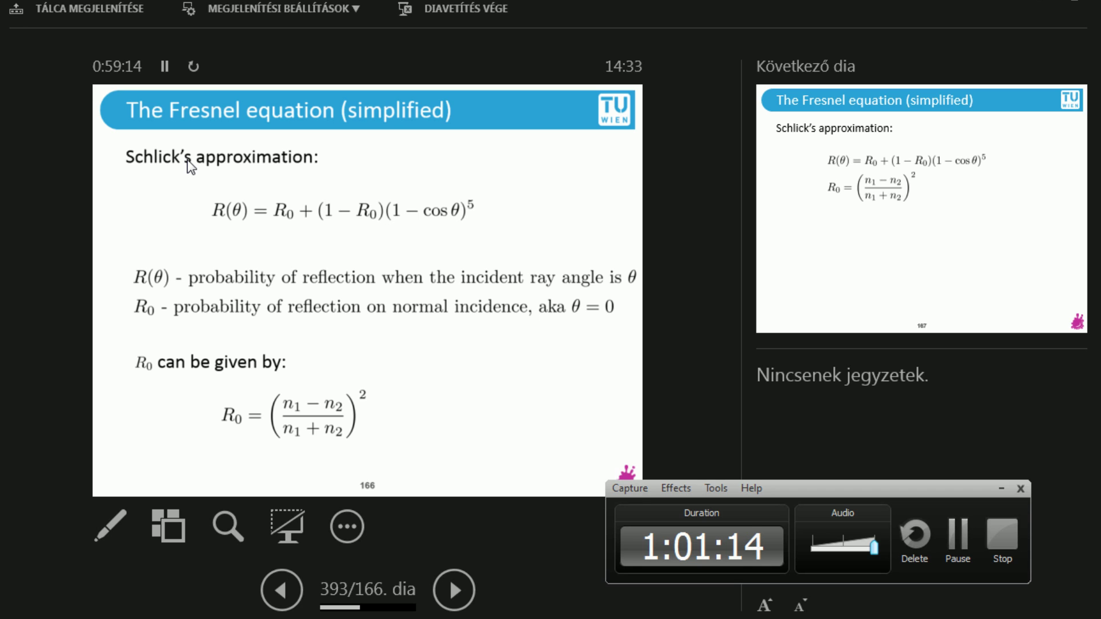
{"action": "left_click", "coordinate": [191, 165]}
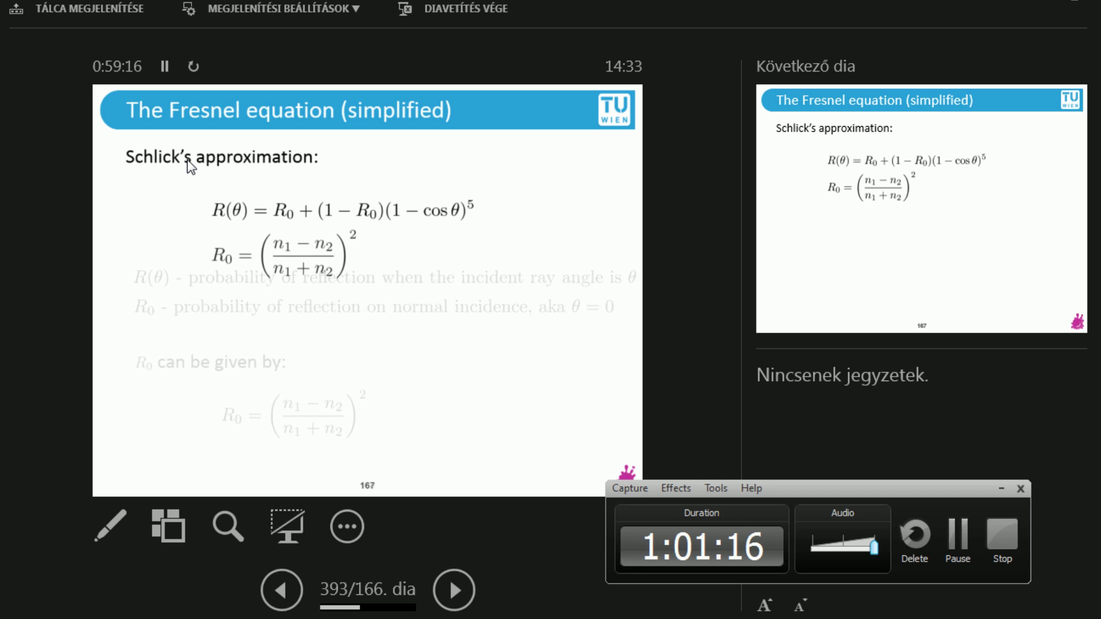
{"action": "key", "text": "Left"}
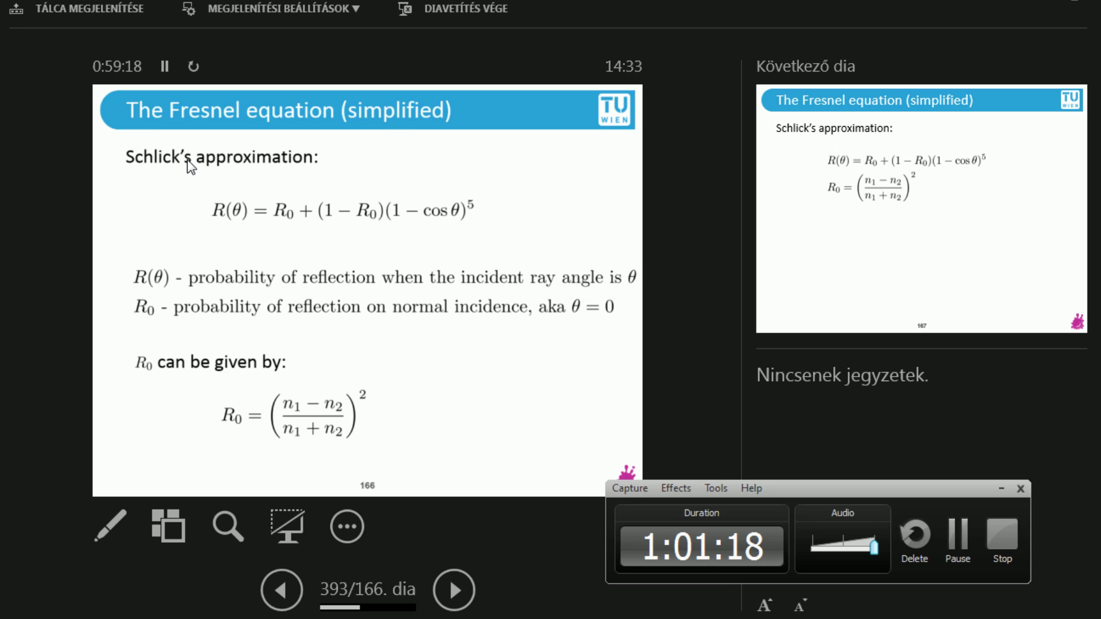
{"action": "left_click", "coordinate": [192, 166]}
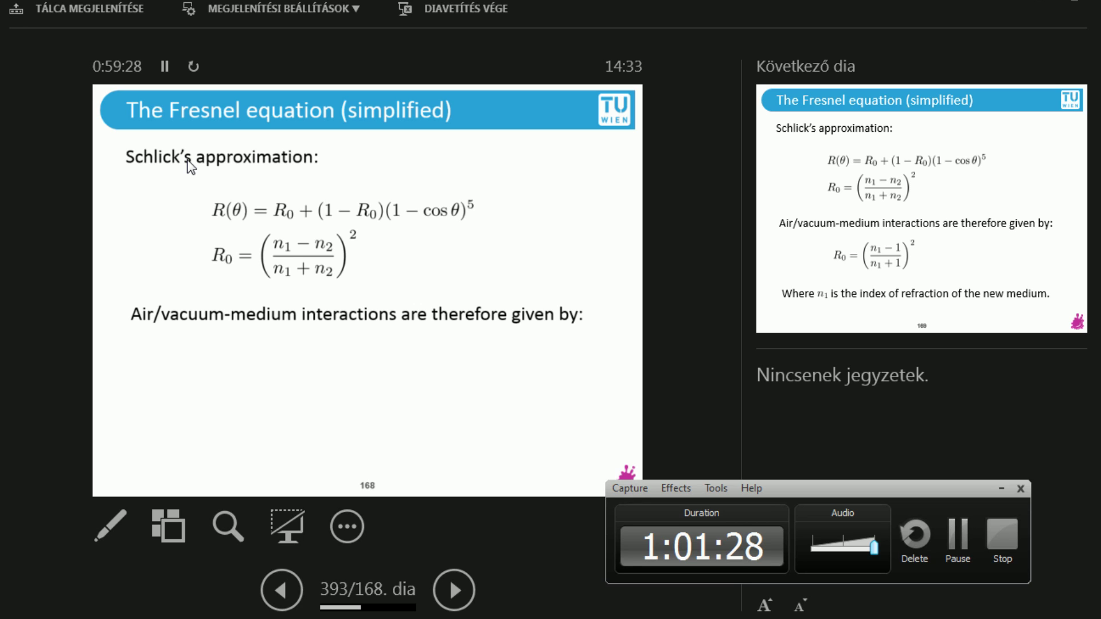
Reveal the air/vacuum R0 formula, energy-conservation transmission, and the 'Let's play with it!' step
{"action": "key", "text": "space"}
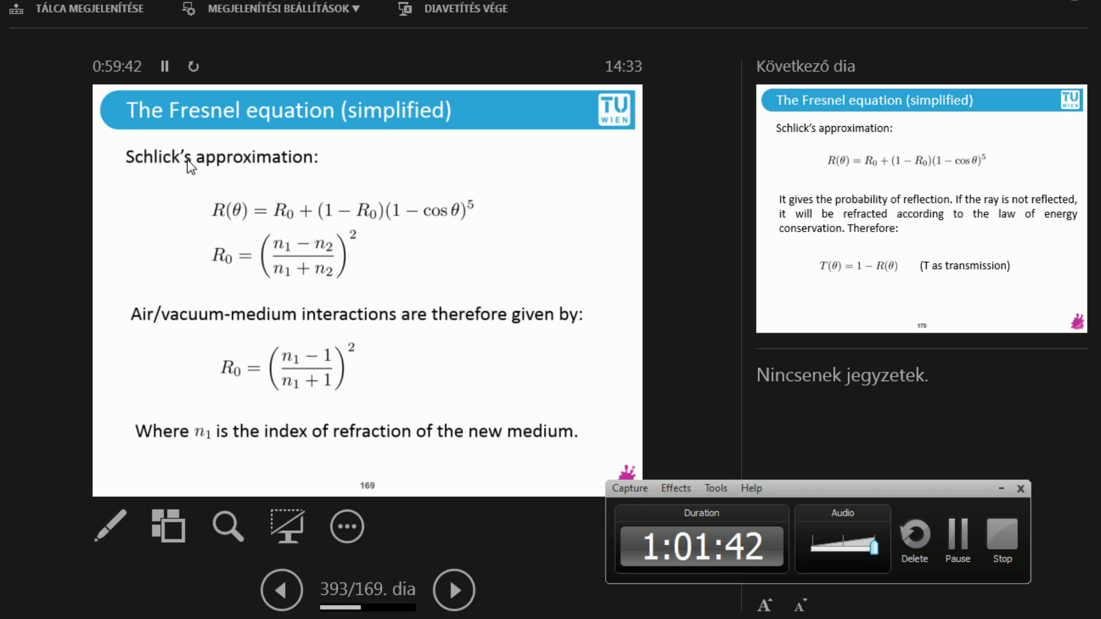
{"action": "key", "text": "Right"}
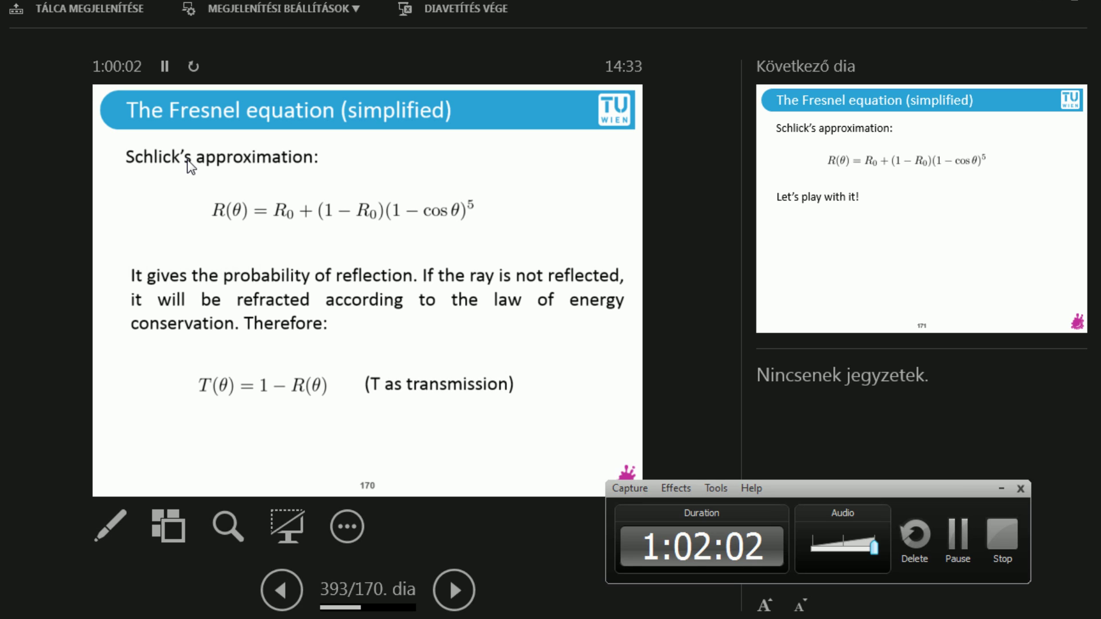
{"action": "key", "text": "Right"}
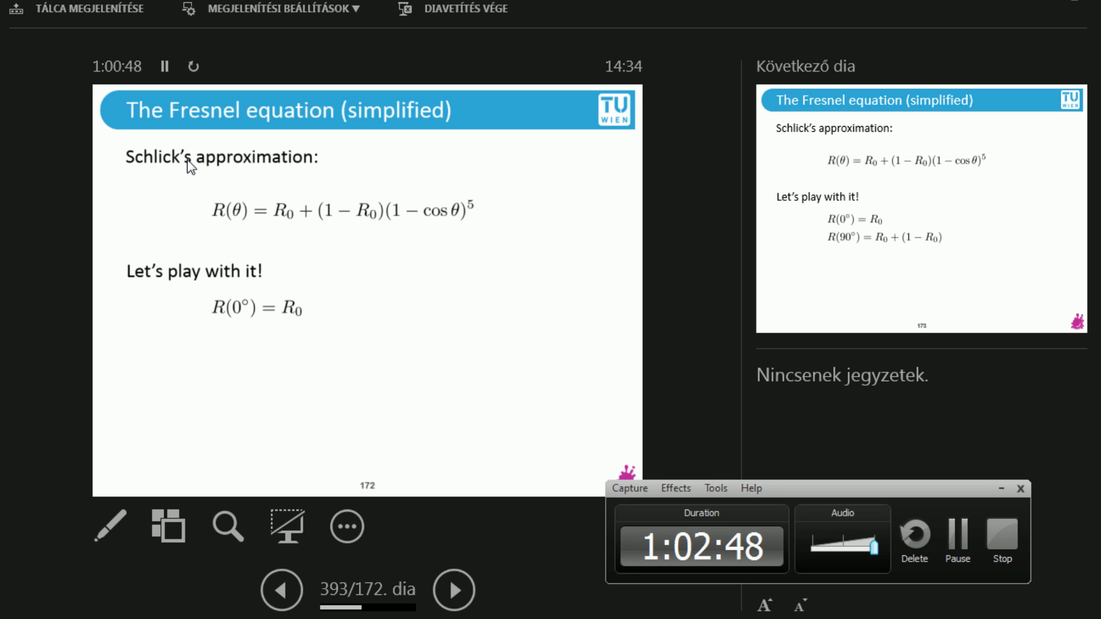
Reveal the R(90°) equation and show that R(90°) equals 1
{"action": "key", "text": "Right"}
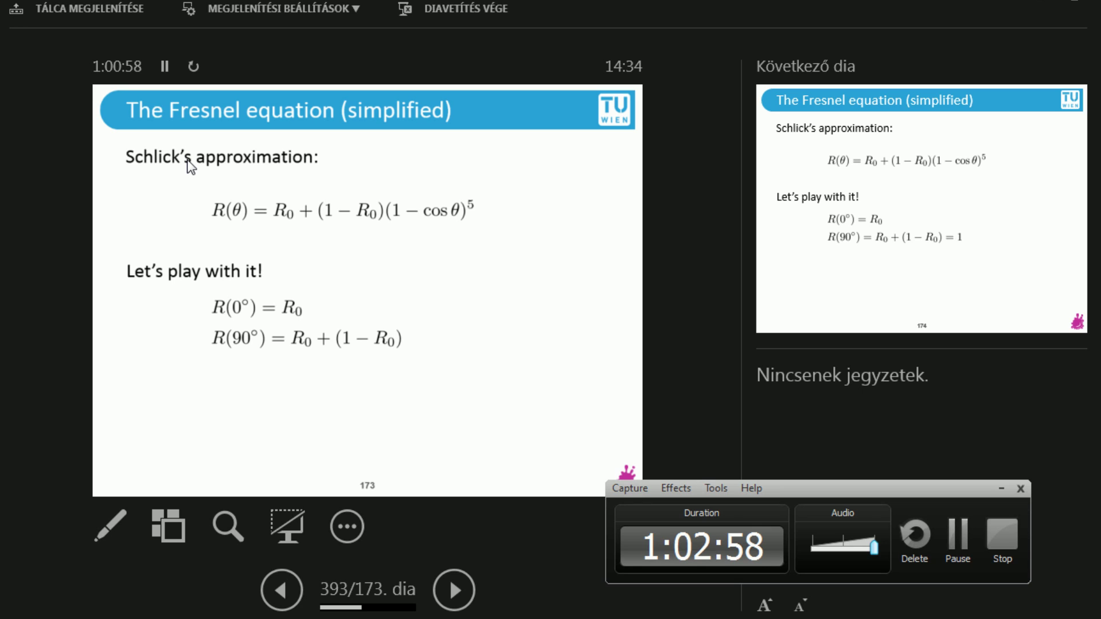
{"action": "key", "text": "Right"}
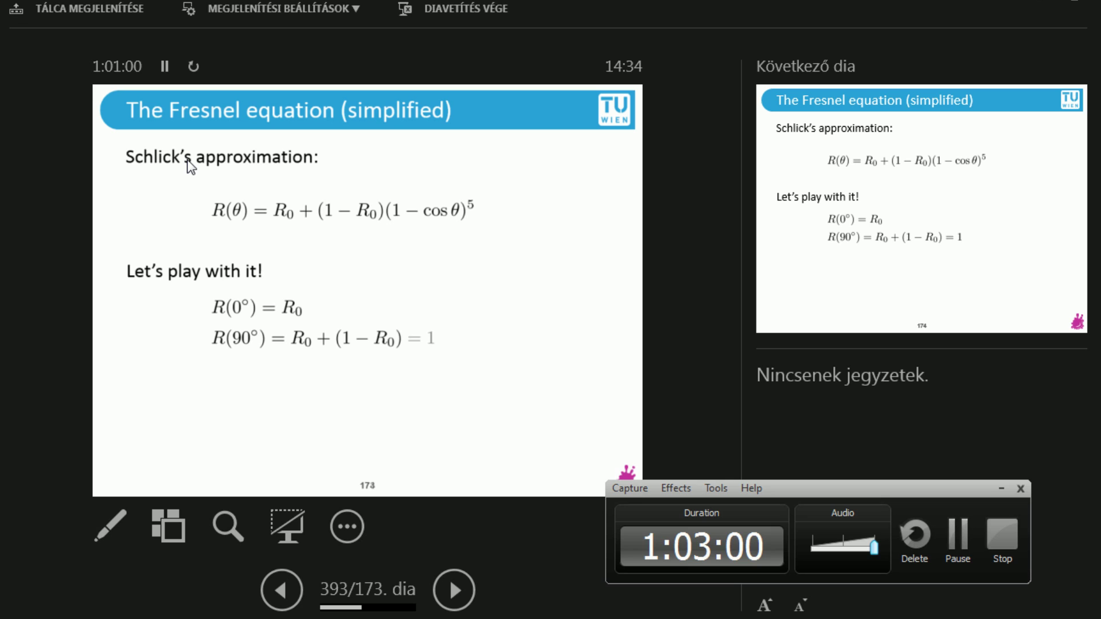
{"action": "key", "text": "Right"}
{"action": "key", "text": "Right"}
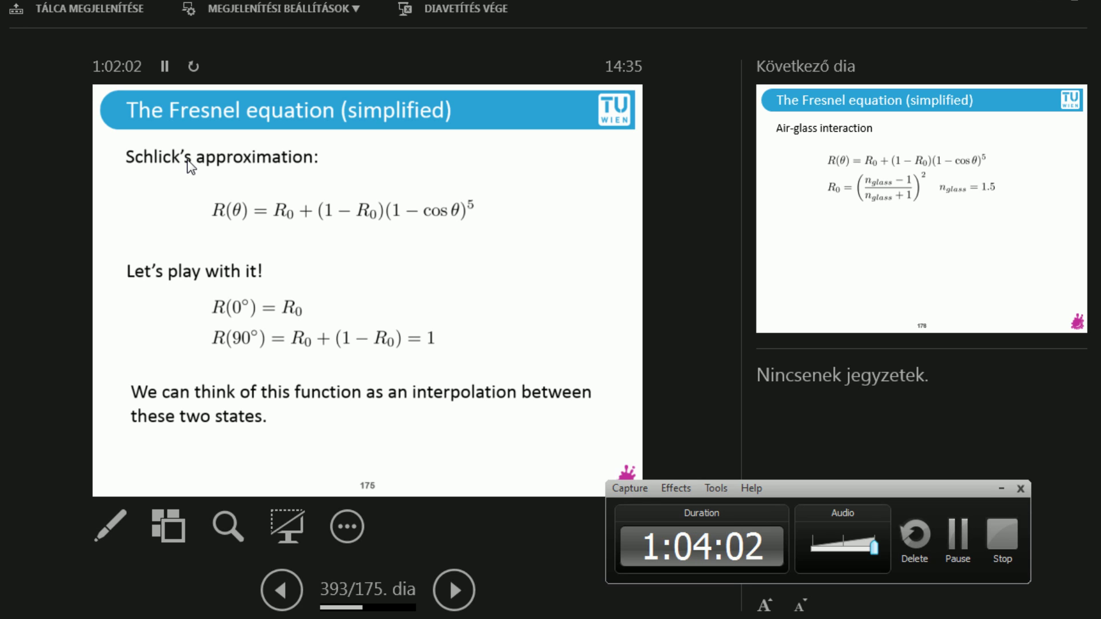
Show the air-glass reflectance formula and plot question, then the refraction experiment photo
{"action": "left_click", "coordinate": [191, 166]}
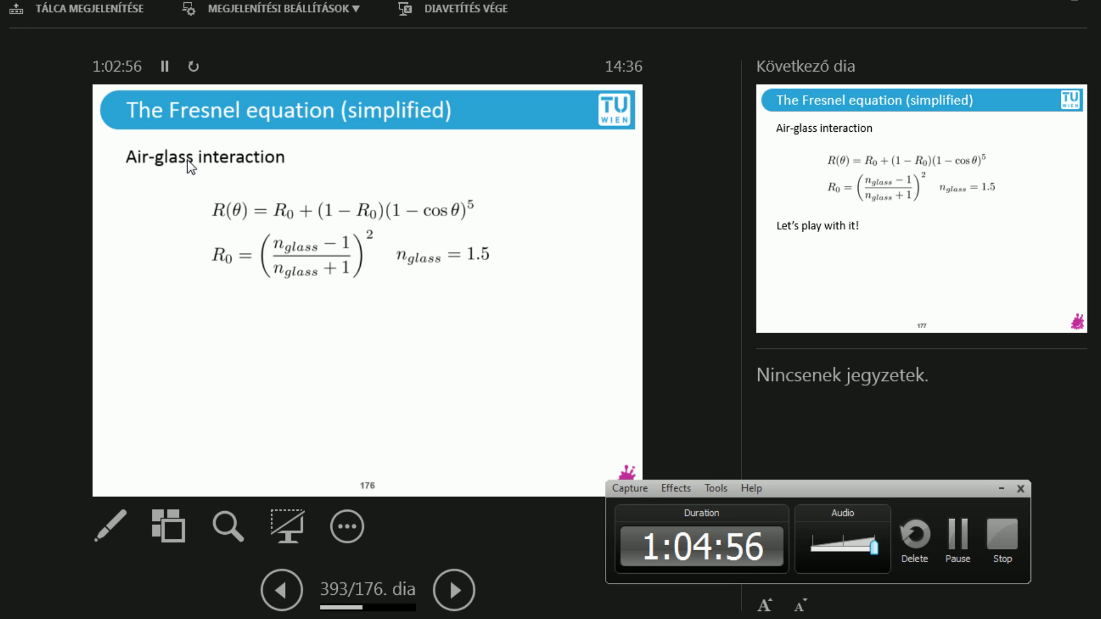
{"action": "key", "text": "Right"}
{"action": "key", "text": "Right"}
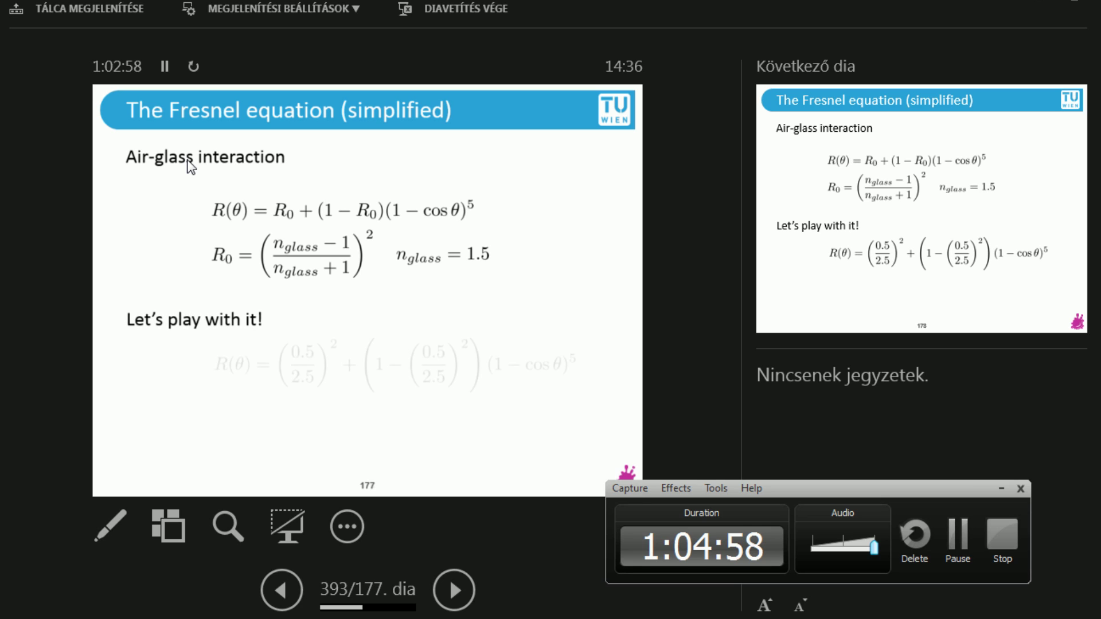
{"action": "key", "text": "Right"}
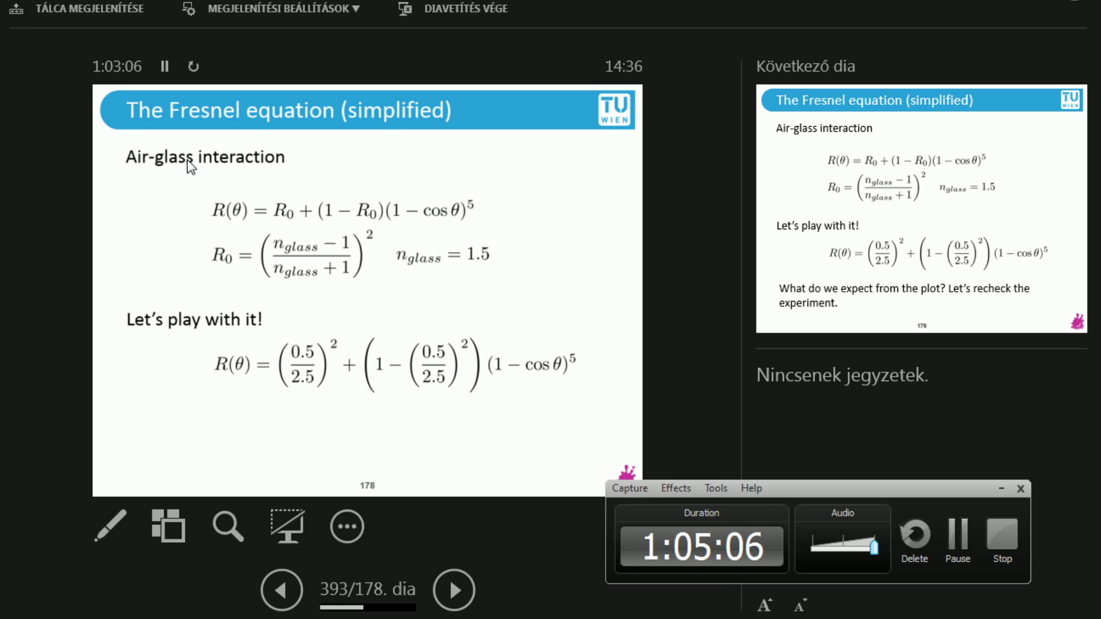
{"action": "key", "text": "Right"}
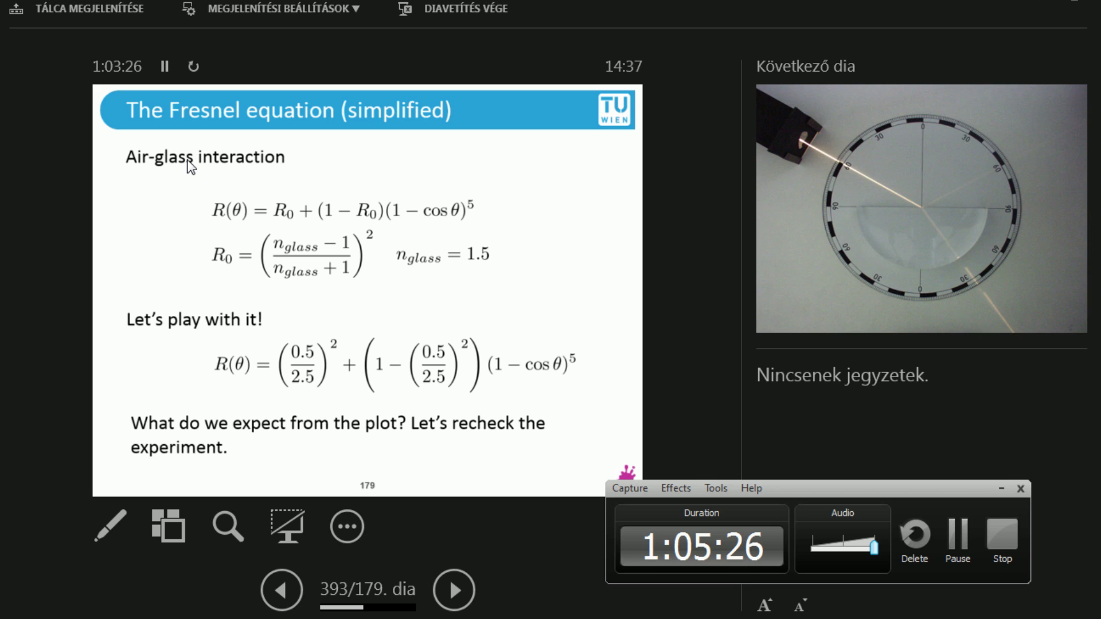
{"action": "left_click", "coordinate": [190, 164]}
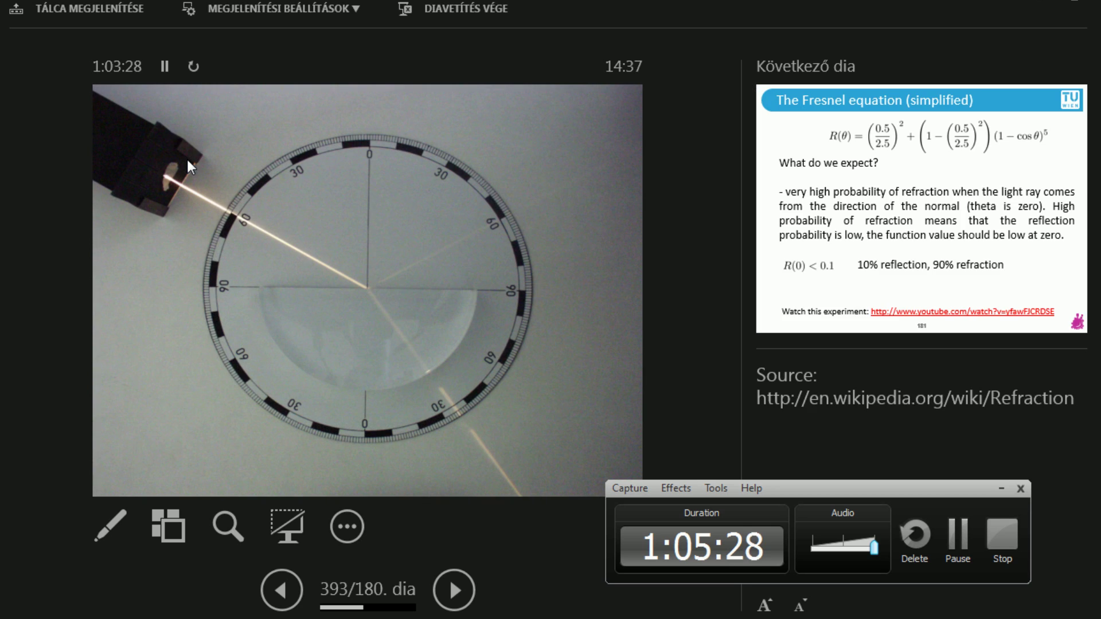
Move between the refraction photo and the zero-angle R(0) < 0.1 prediction slide
{"action": "key", "text": "Left"}
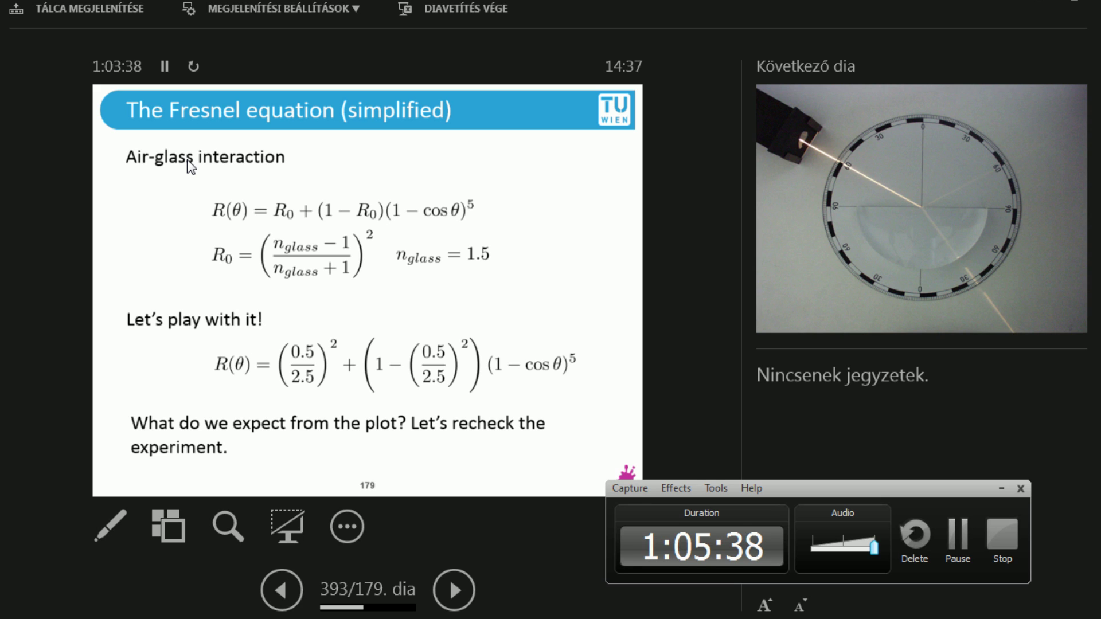
{"action": "left_click", "coordinate": [191, 165]}
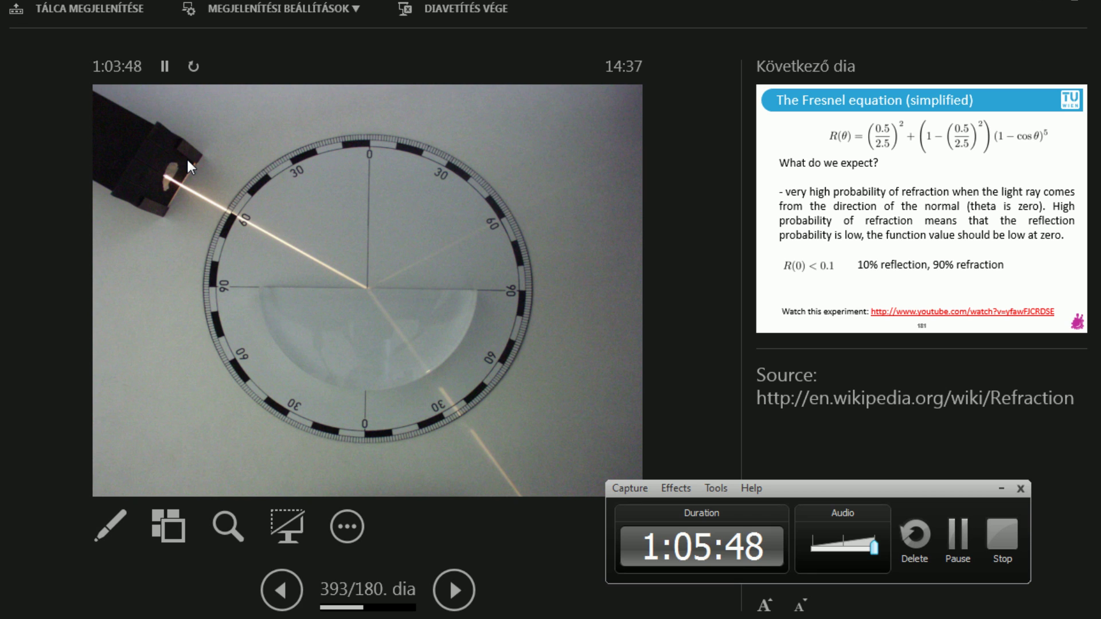
{"action": "key", "text": "Right"}
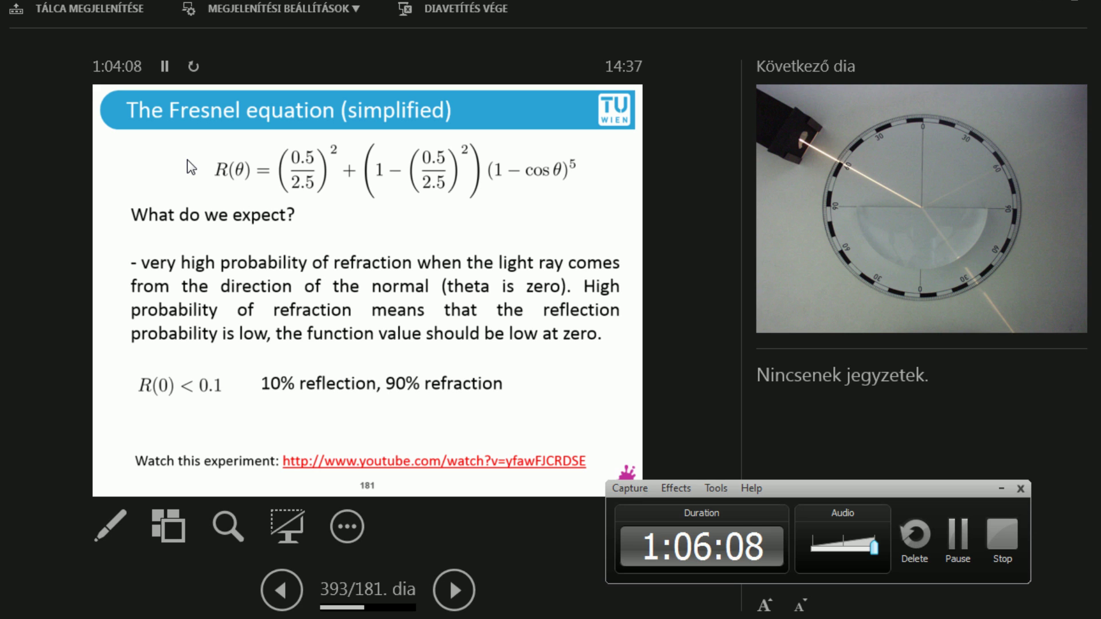
{"action": "key", "text": "Left"}
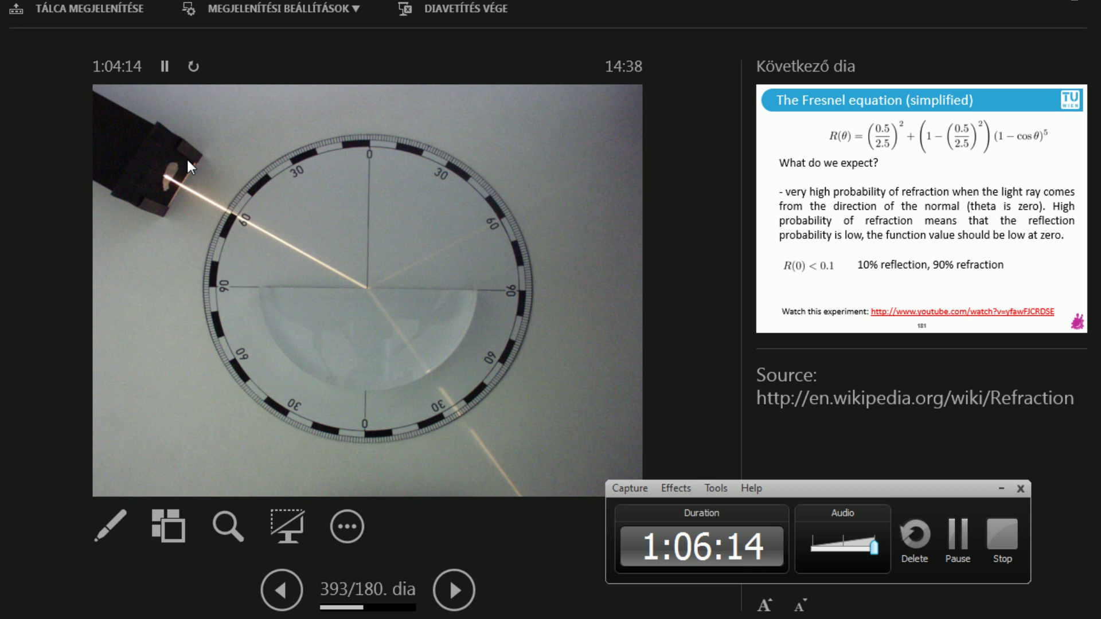
{"action": "left_click", "coordinate": [190, 167]}
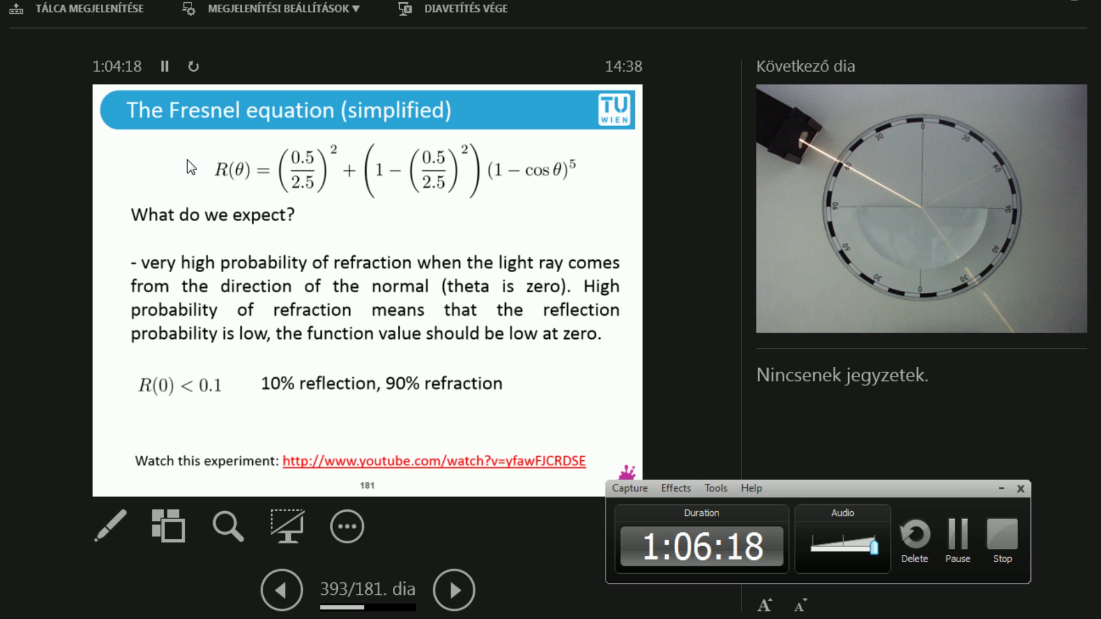
Step through the 60-degree prediction to the Wolfram Alpha plotting instructions slide
{"action": "left_click", "coordinate": [190, 166]}
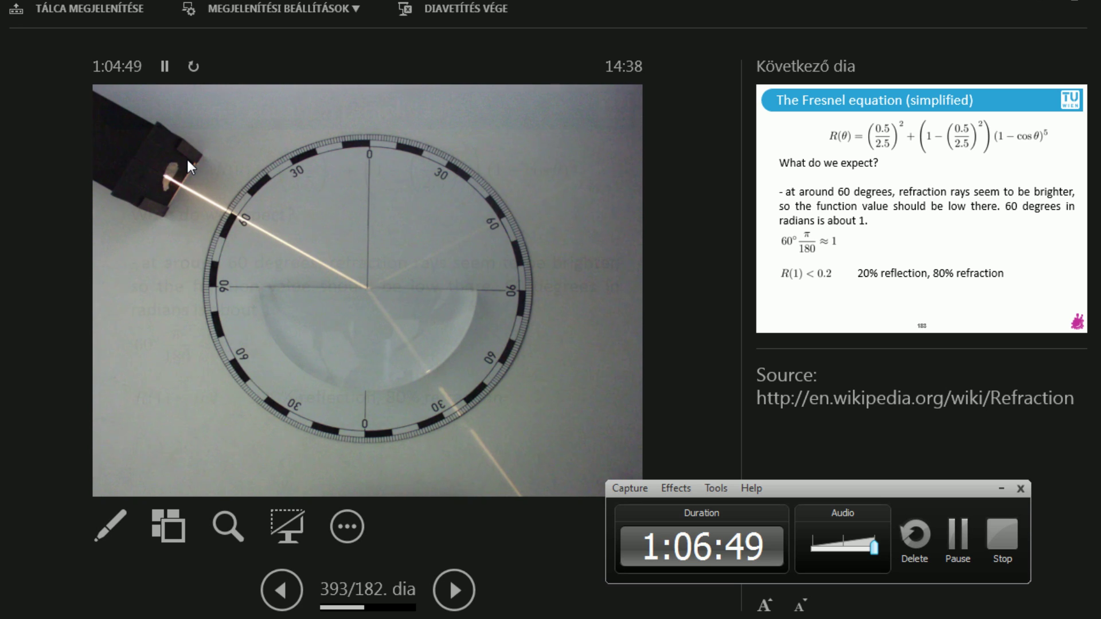
{"action": "key", "text": "Right"}
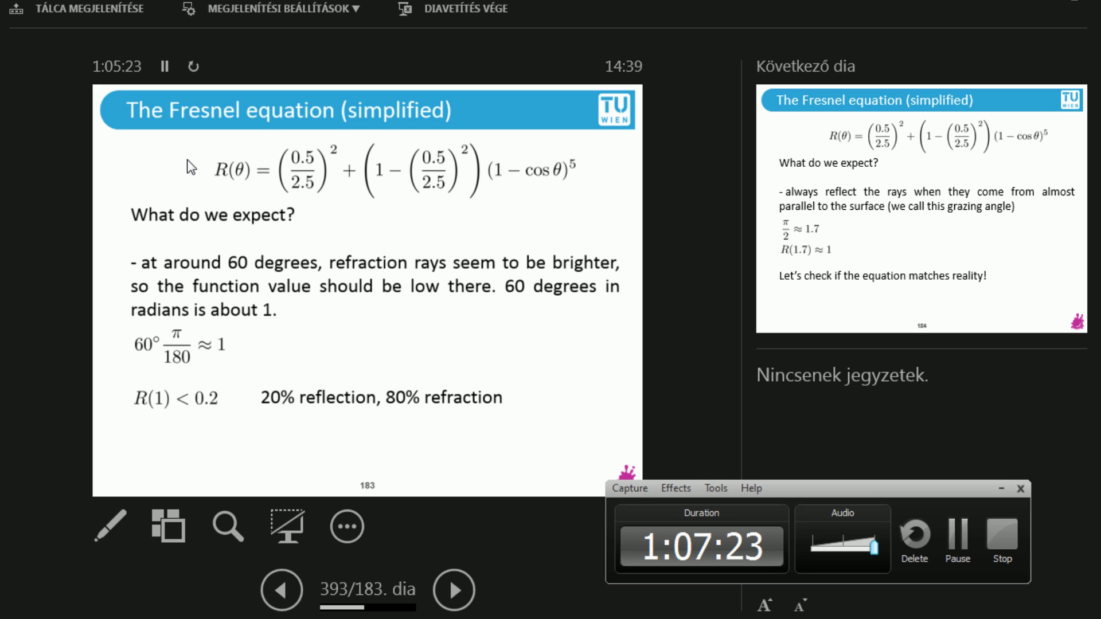
{"action": "key", "text": "Left"}
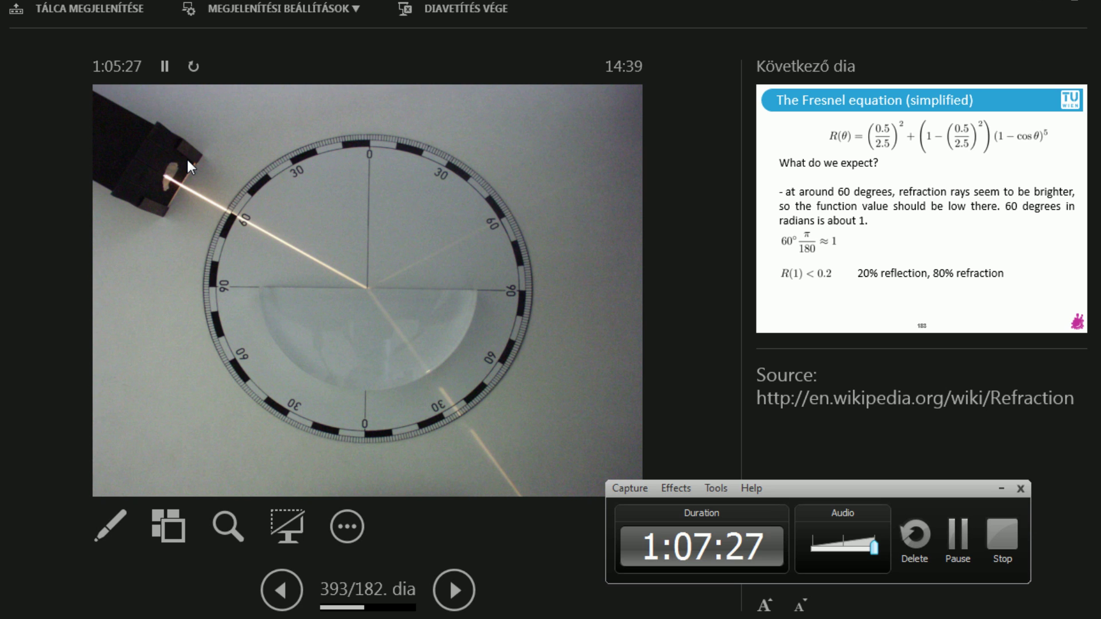
{"action": "left_click", "coordinate": [190, 165]}
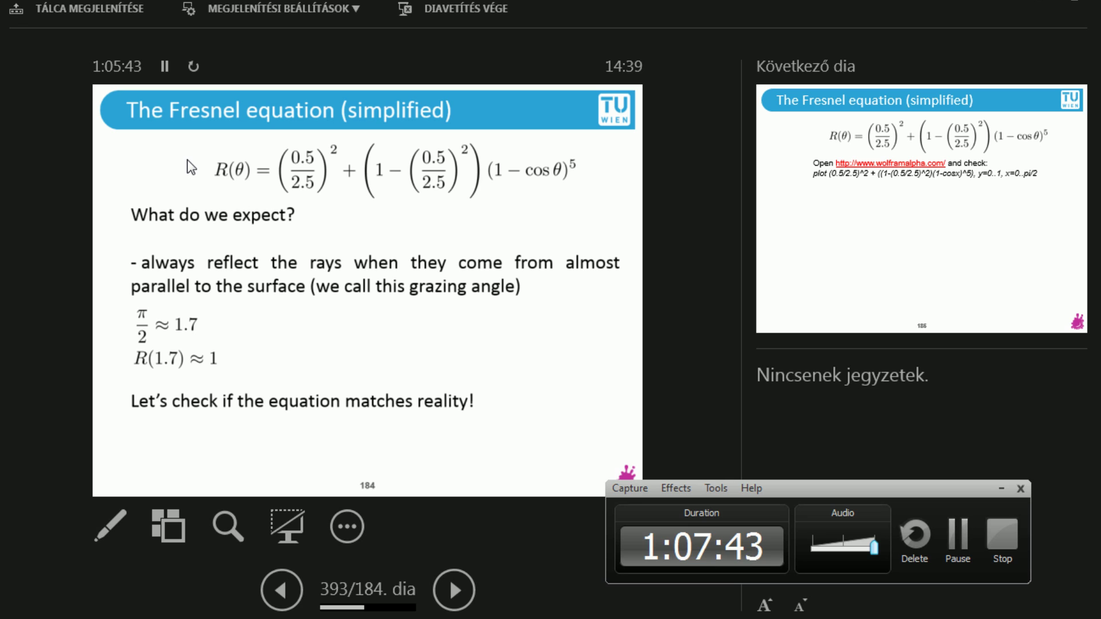
{"action": "key", "text": "Right"}
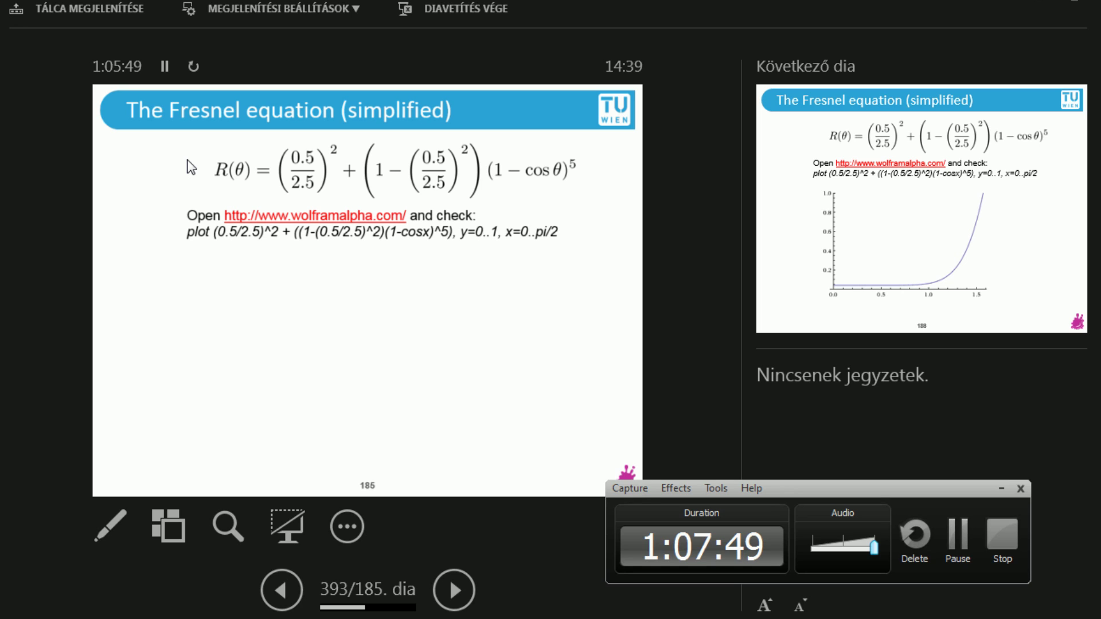
Show the Fresnel plot, then R(0) < 0.1, R(1) < 0.2, R(1.7) ≈ 1 and a smiley
{"action": "left_click", "coordinate": [450, 578]}
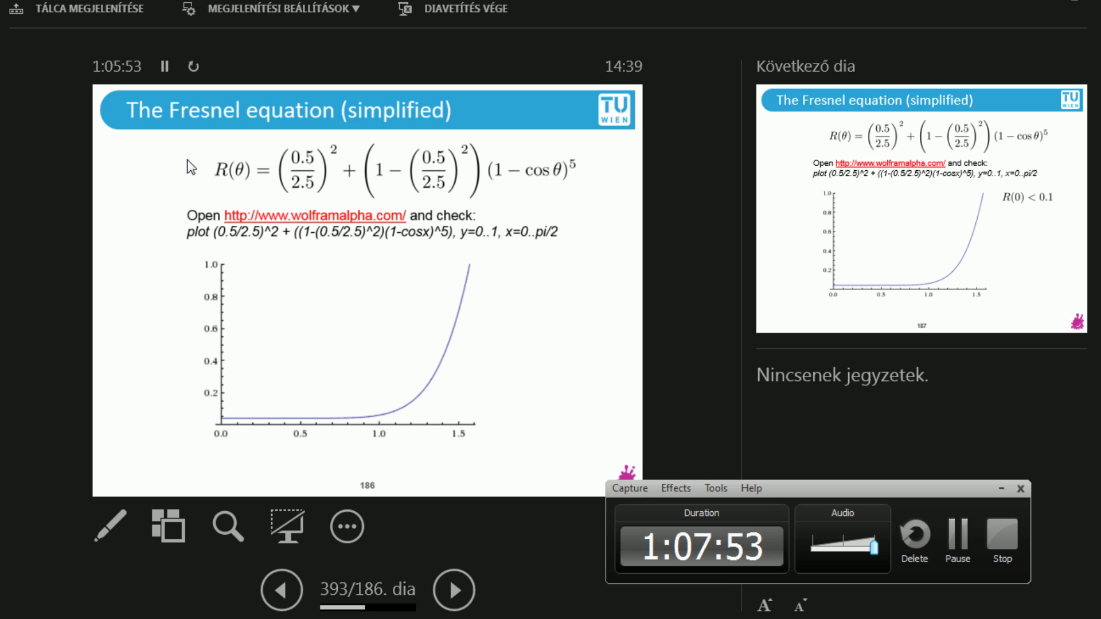
{"action": "left_click", "coordinate": [450, 578]}
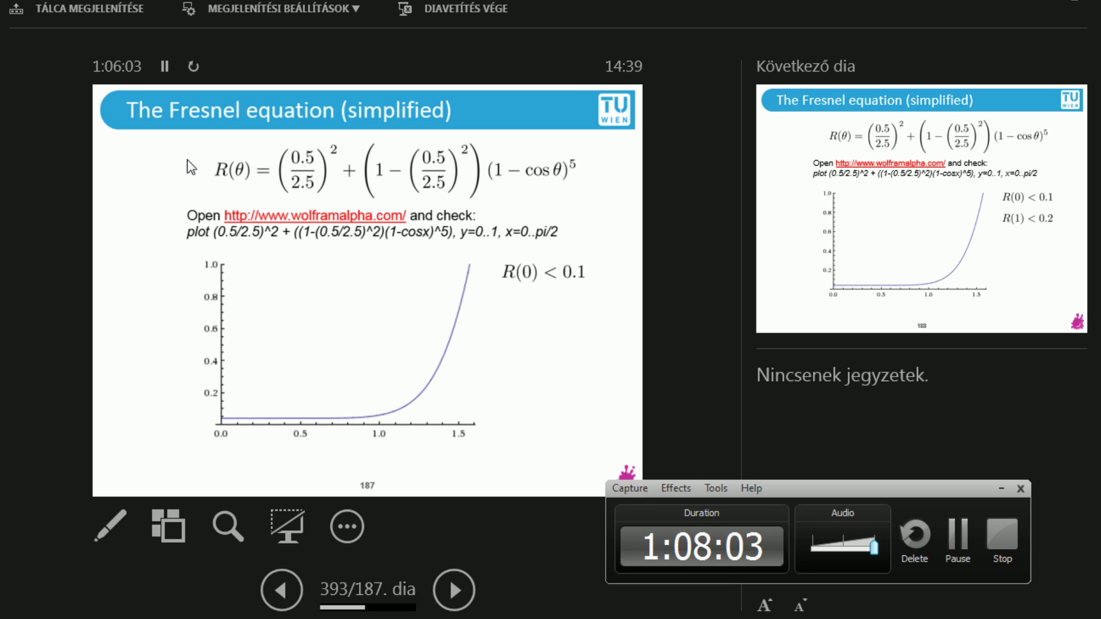
{"action": "key", "text": "Right"}
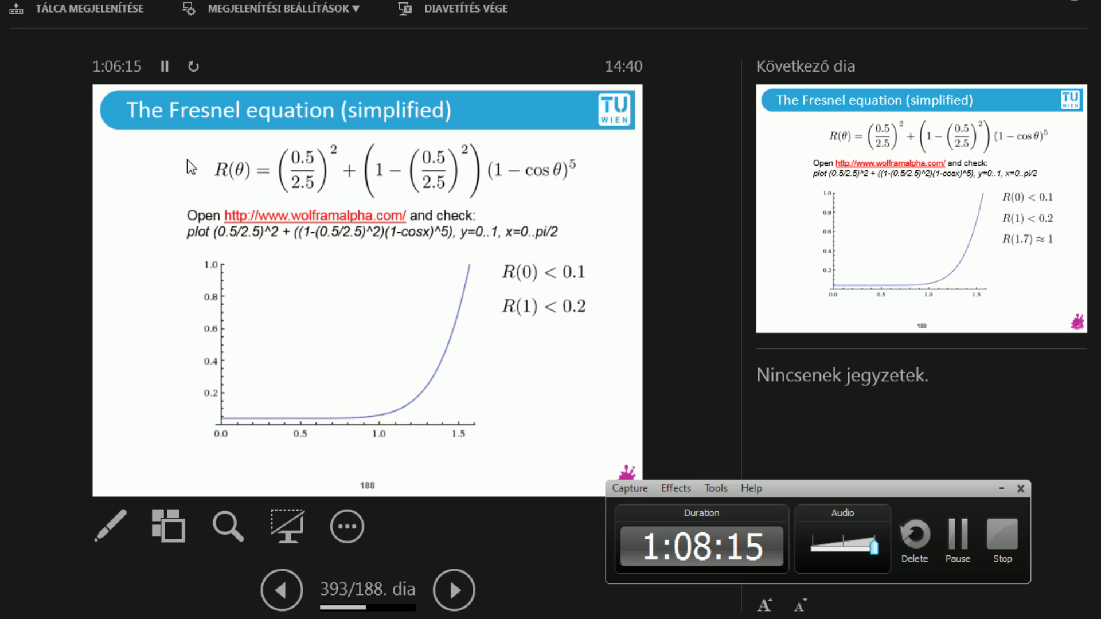
{"action": "key", "text": "Right"}
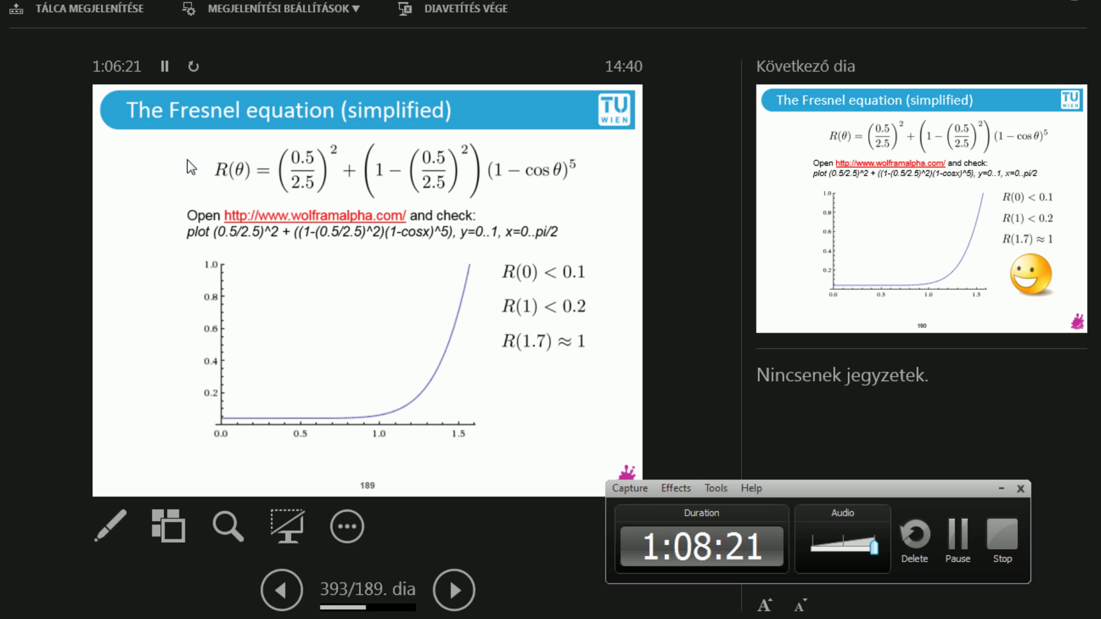
{"action": "key", "text": "space"}
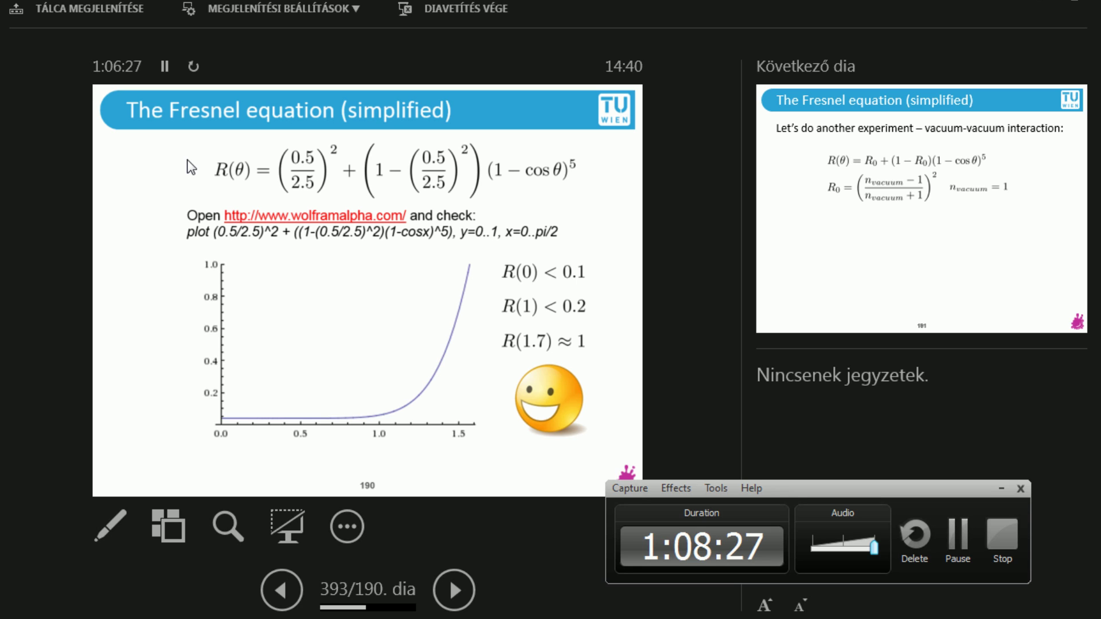
Go to slide 191, the vacuum-vacuum experiment with R0 for n_vacuum = 1
{"action": "left_click", "coordinate": [190, 166]}
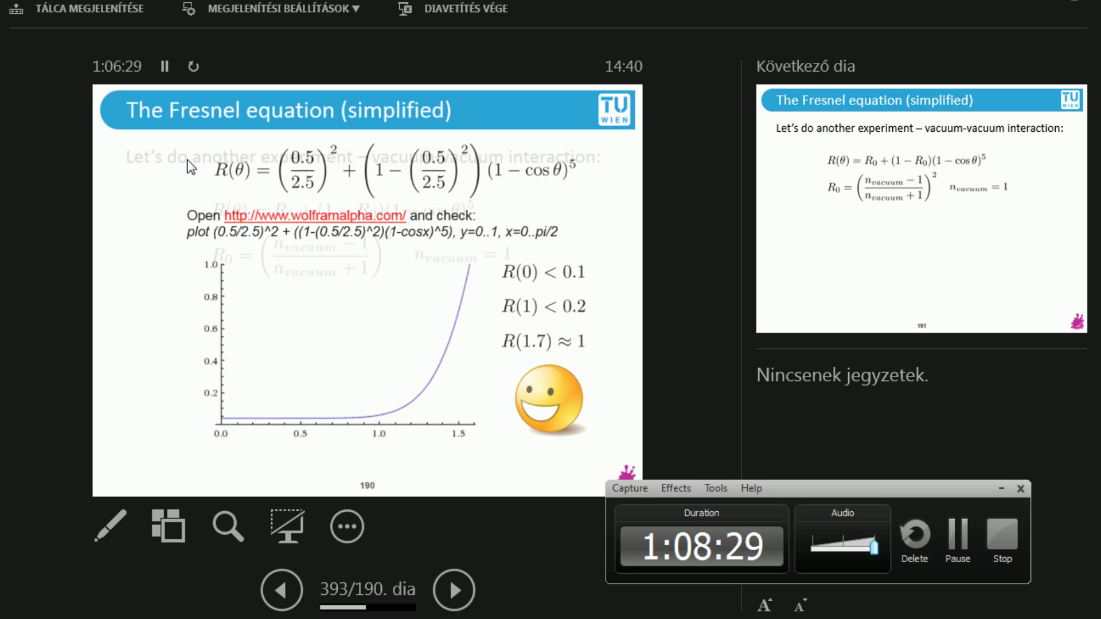
{"action": "key", "text": "Left"}
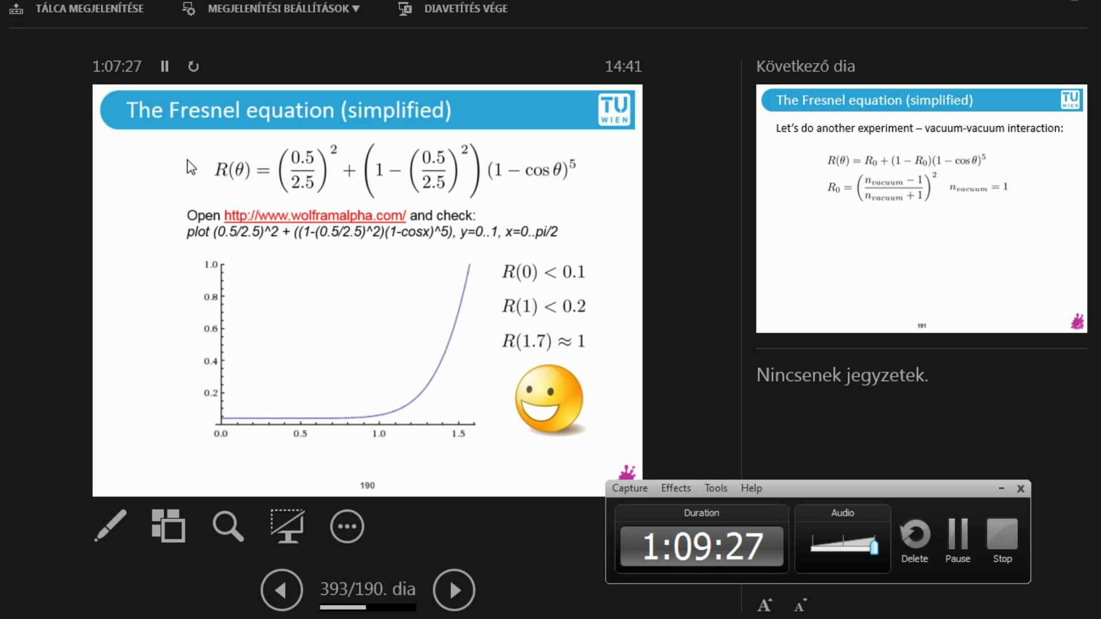
{"action": "left_click", "coordinate": [189, 165]}
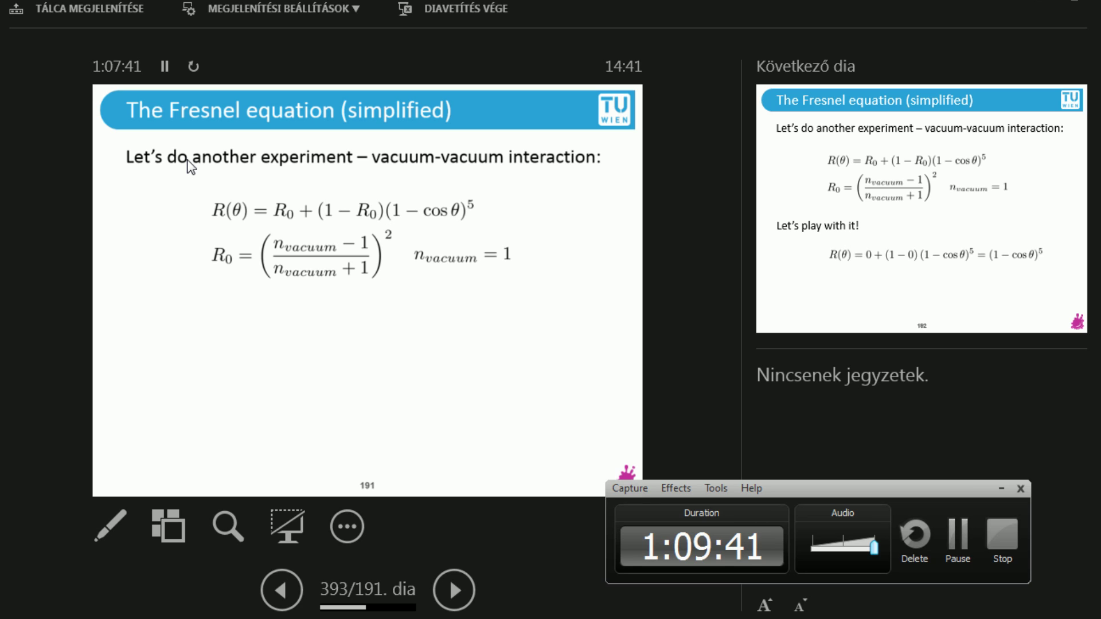
Reveal the vacuum reflectance (1 − cos θ)^5 and the question about the expected plot
{"action": "key", "text": "Right"}
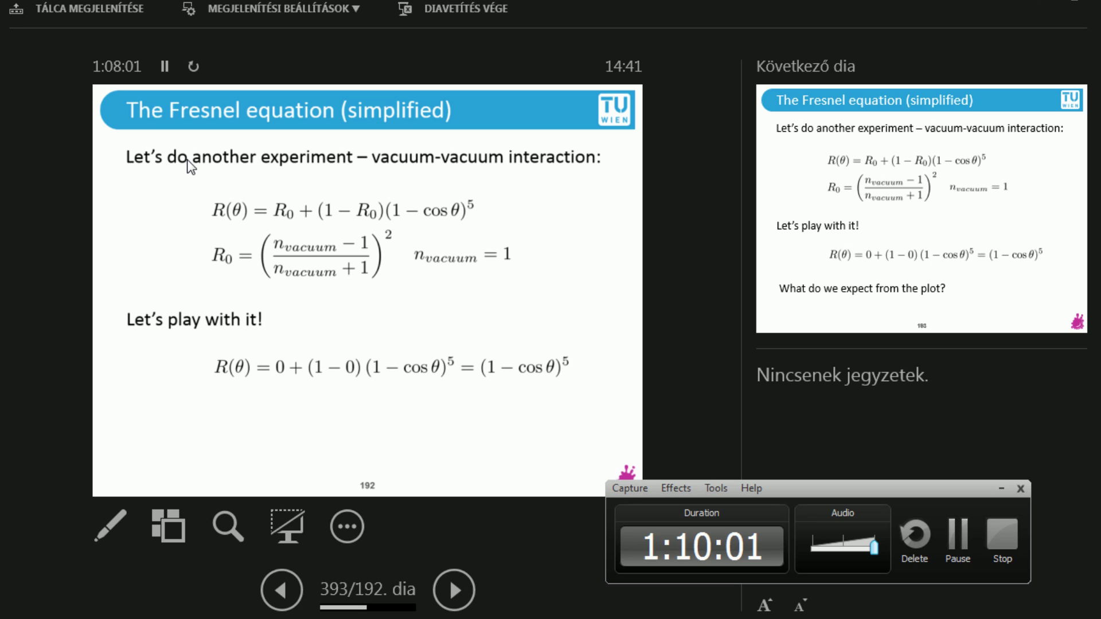
{"action": "key", "text": "space"}
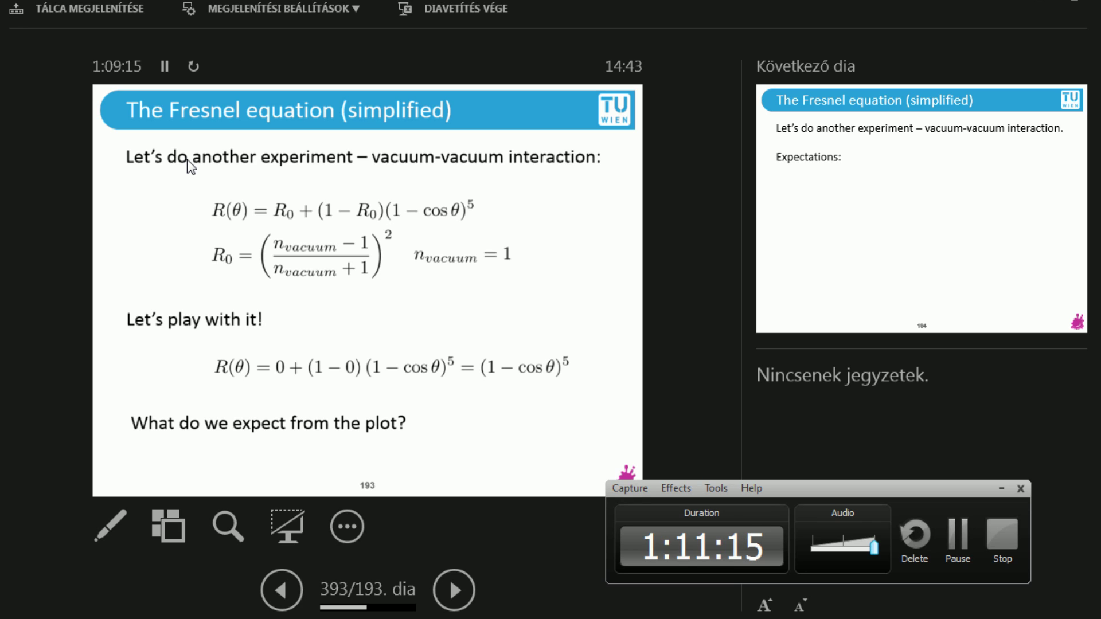
Reveal the empty-vacuum, refraction-only and R(θ) = 0 expectations, then the plotting slide
{"action": "left_click", "coordinate": [190, 165]}
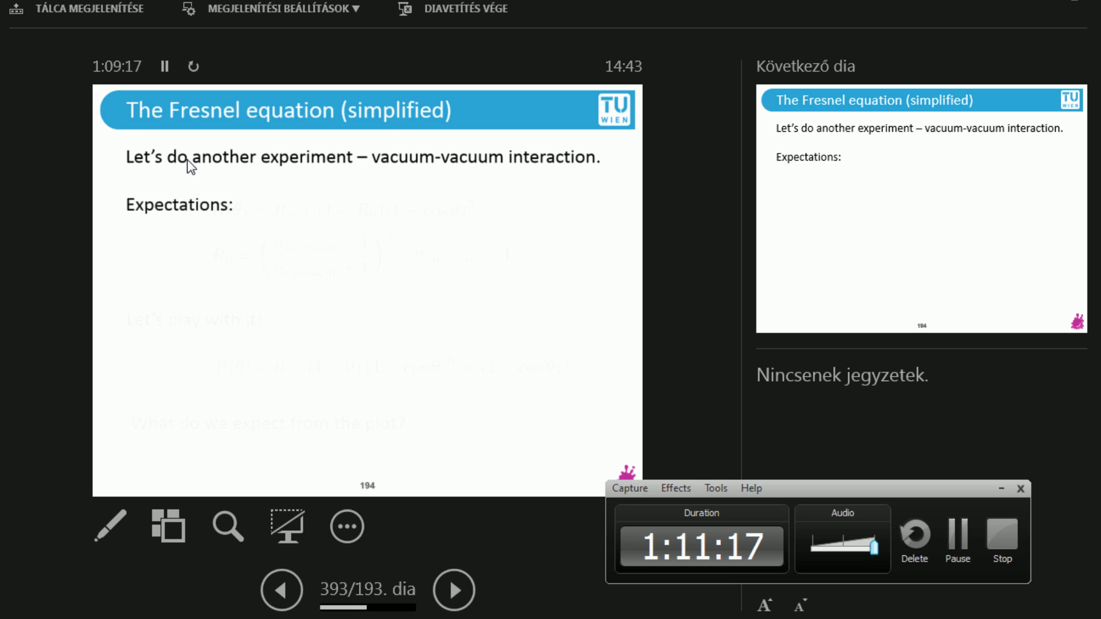
{"action": "left_click", "coordinate": [191, 165]}
{"action": "left_click", "coordinate": [191, 165]}
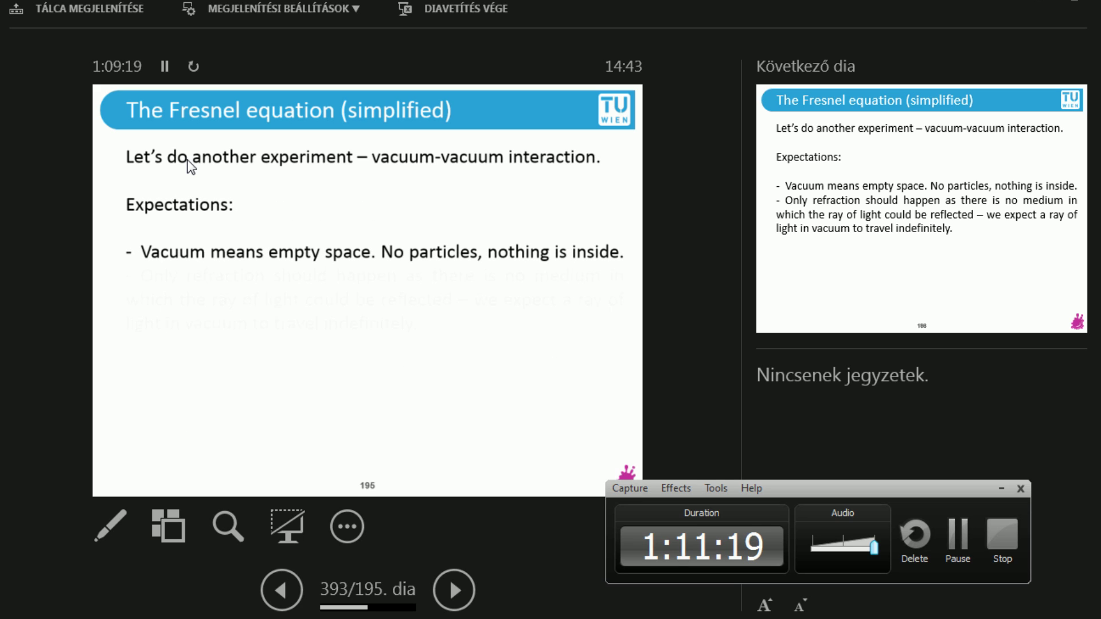
{"action": "left_click", "coordinate": [190, 165]}
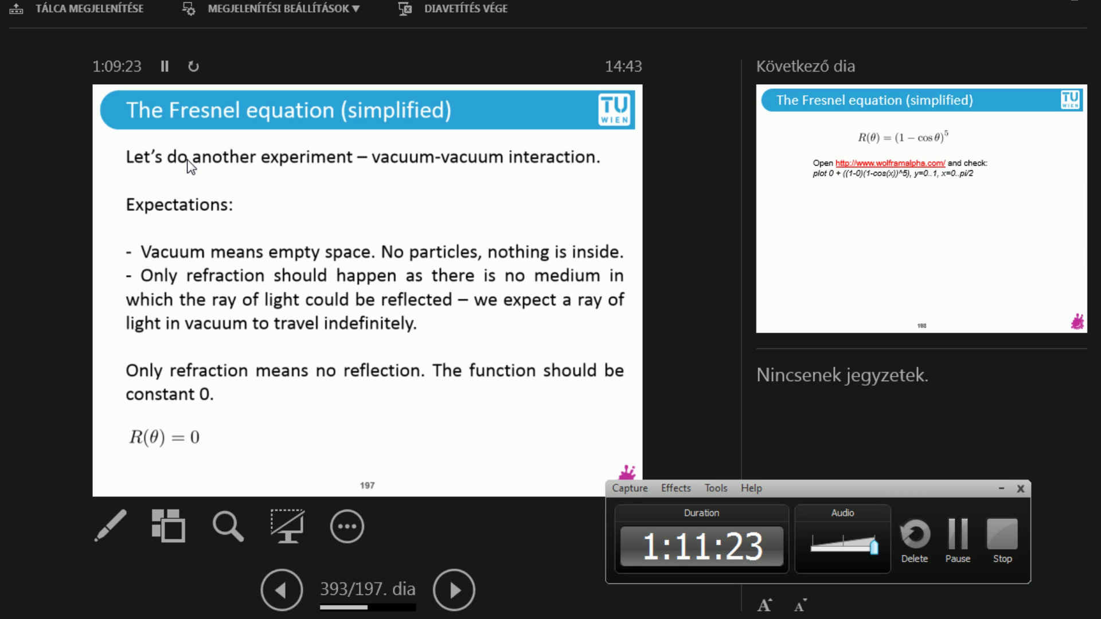
{"action": "left_click", "coordinate": [190, 166]}
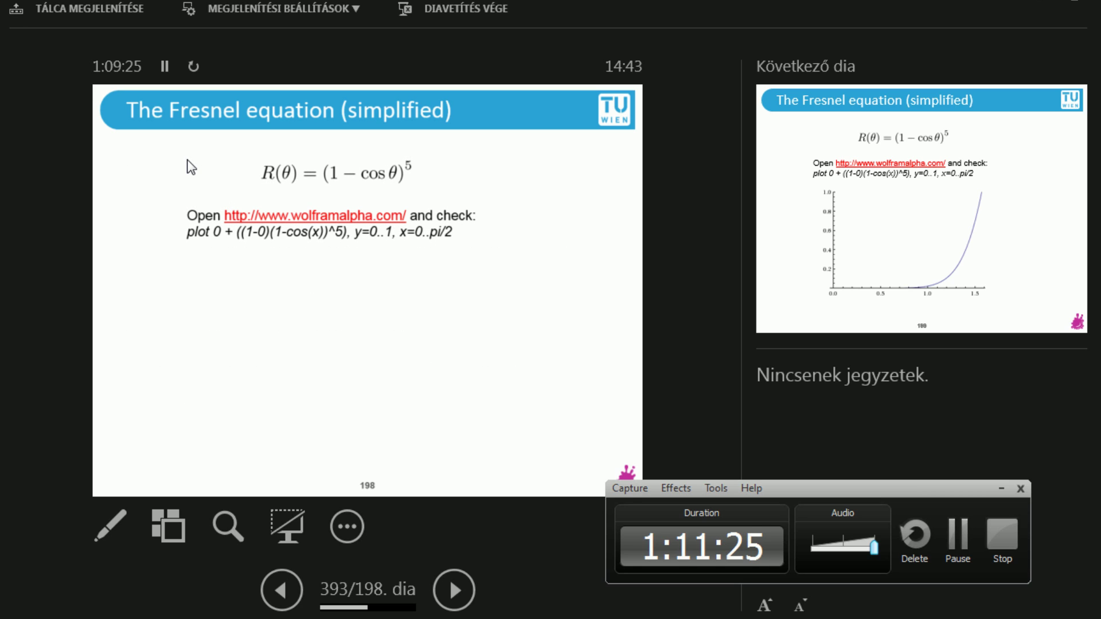
Reveal the curve plot, crossed-out R(θ)=0 and surprised meme, then advance to slide 202 on Schlick
{"action": "left_click", "coordinate": [190, 166]}
{"action": "key", "text": "Right"}
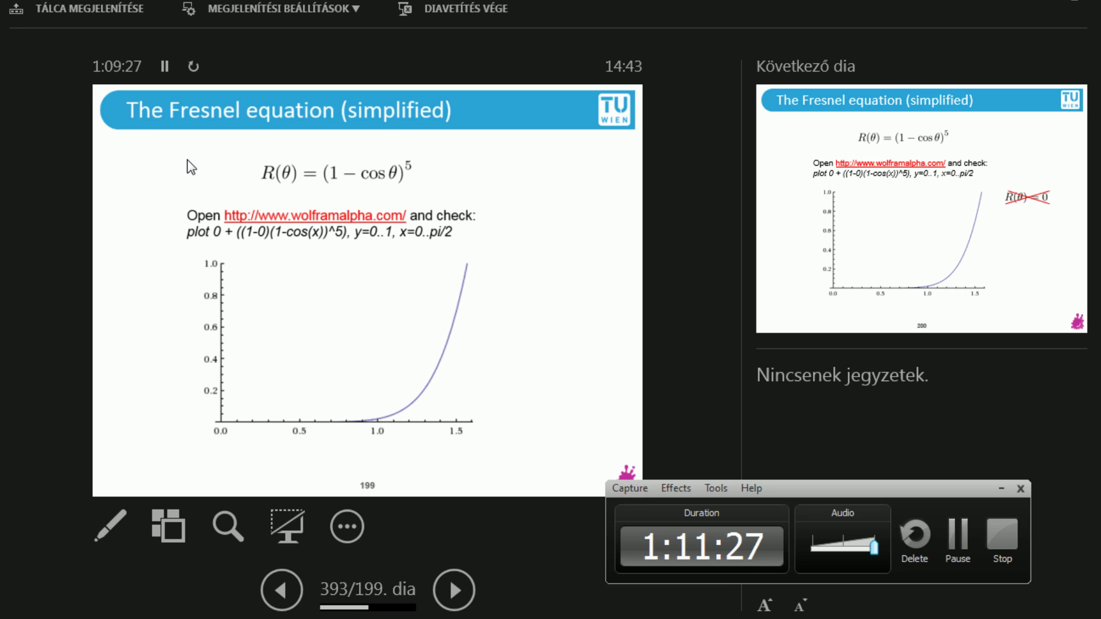
{"action": "key", "text": "Right"}
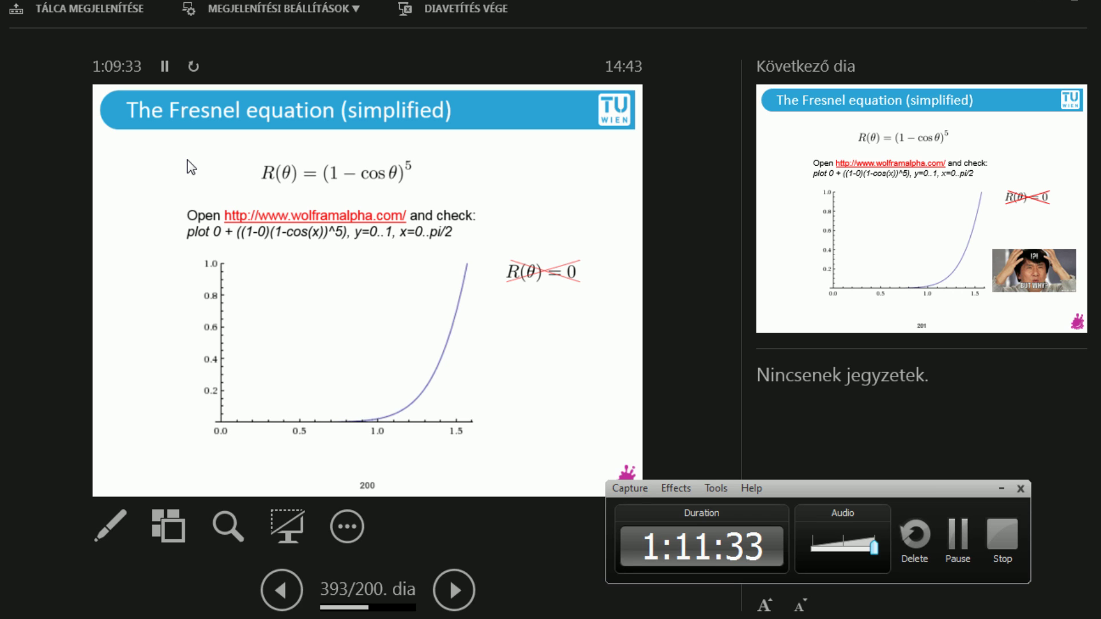
{"action": "key", "text": "Right"}
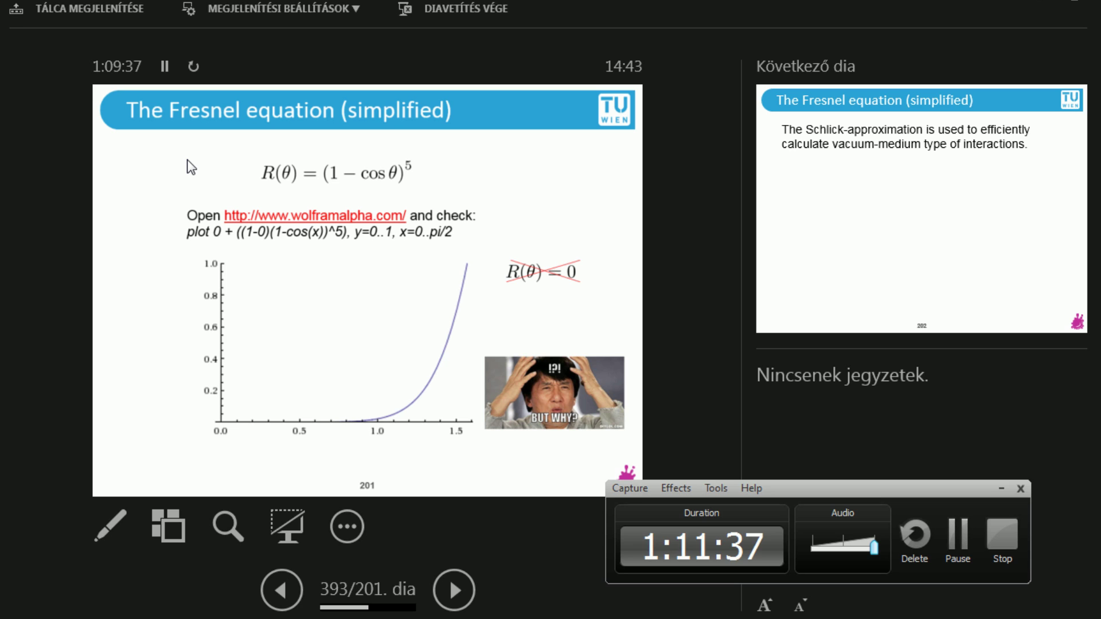
{"action": "left_click", "coordinate": [191, 167]}
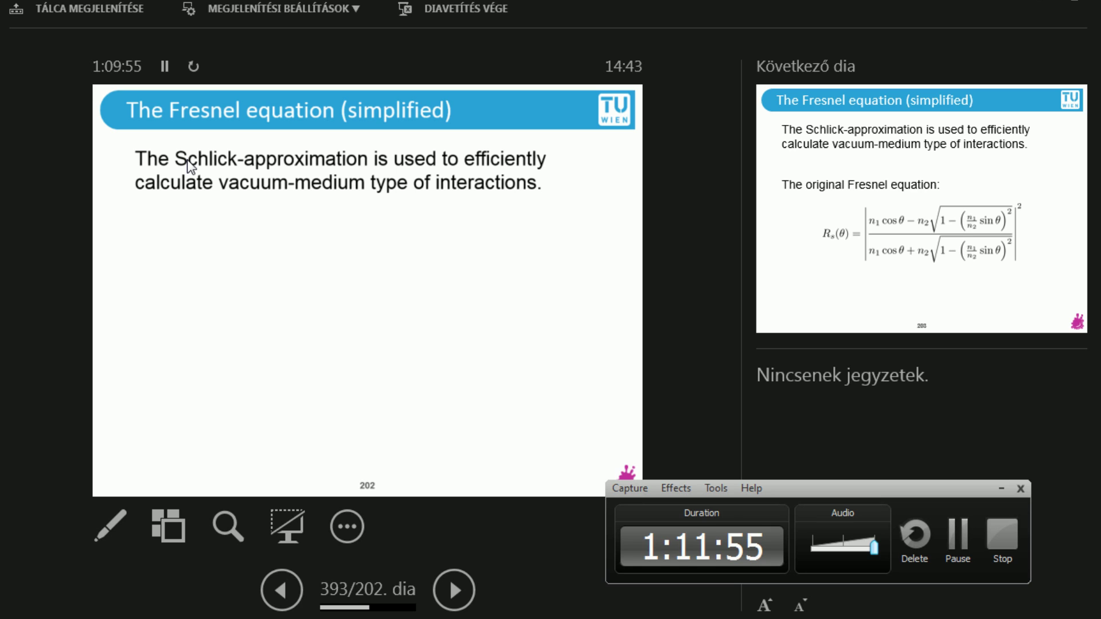
Reveal the original Fresnel equation, then advance to slide 205 noting zero when n1 = n2 = 1
{"action": "left_click", "coordinate": [190, 166]}
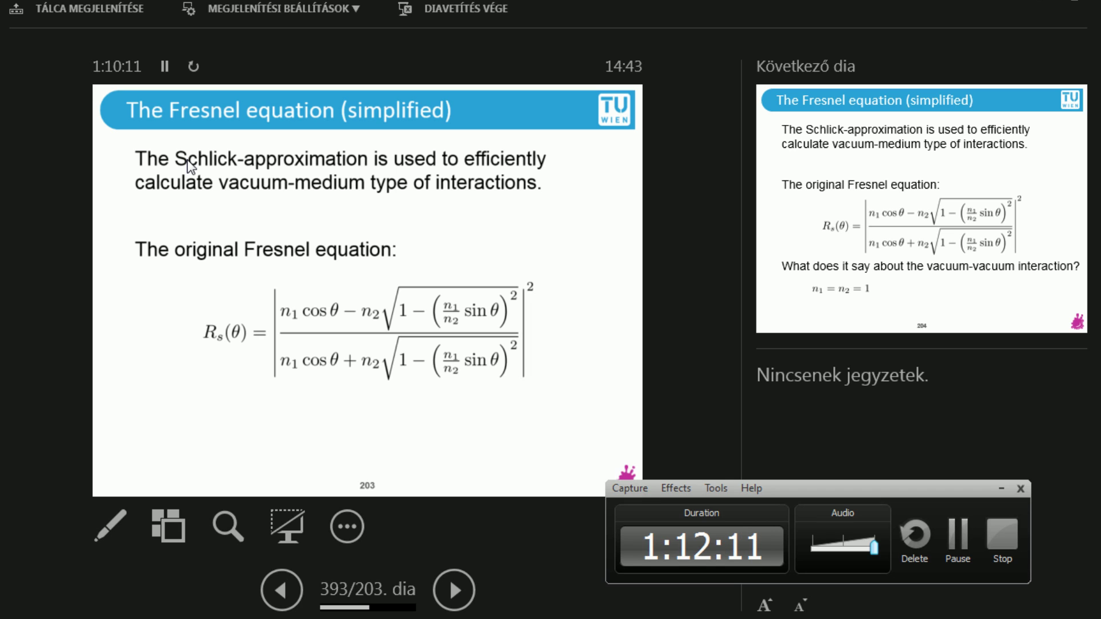
{"action": "key", "text": "Right"}
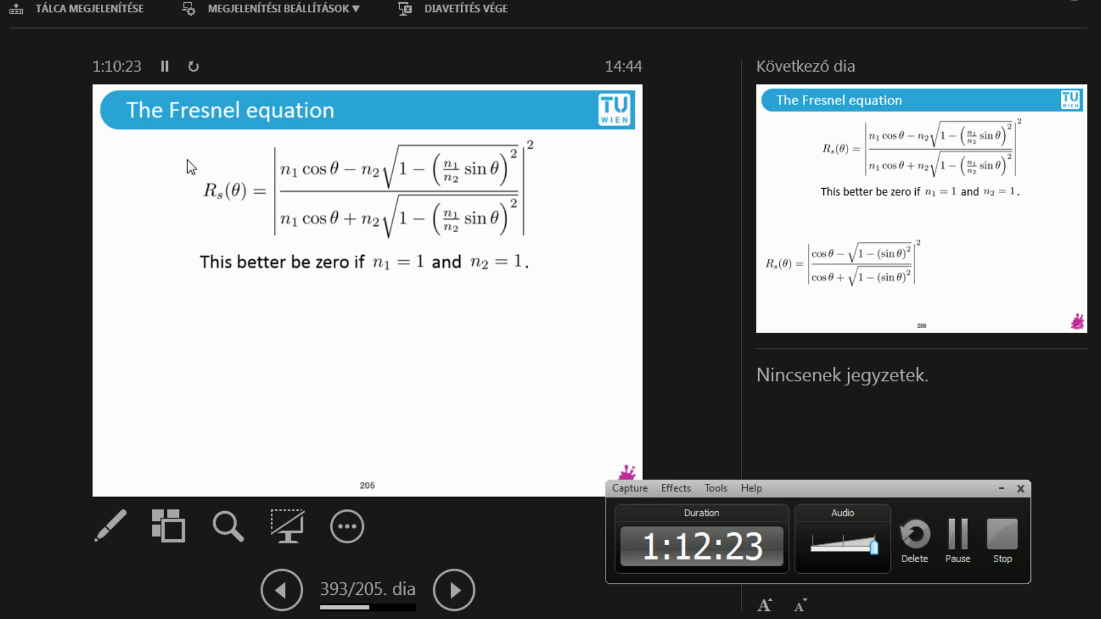
Reveal the vacuum-index substitution, square-root identity and cosθ fraction, then boxed R_s(θ)=0 and smiley
{"action": "key", "text": "Right"}
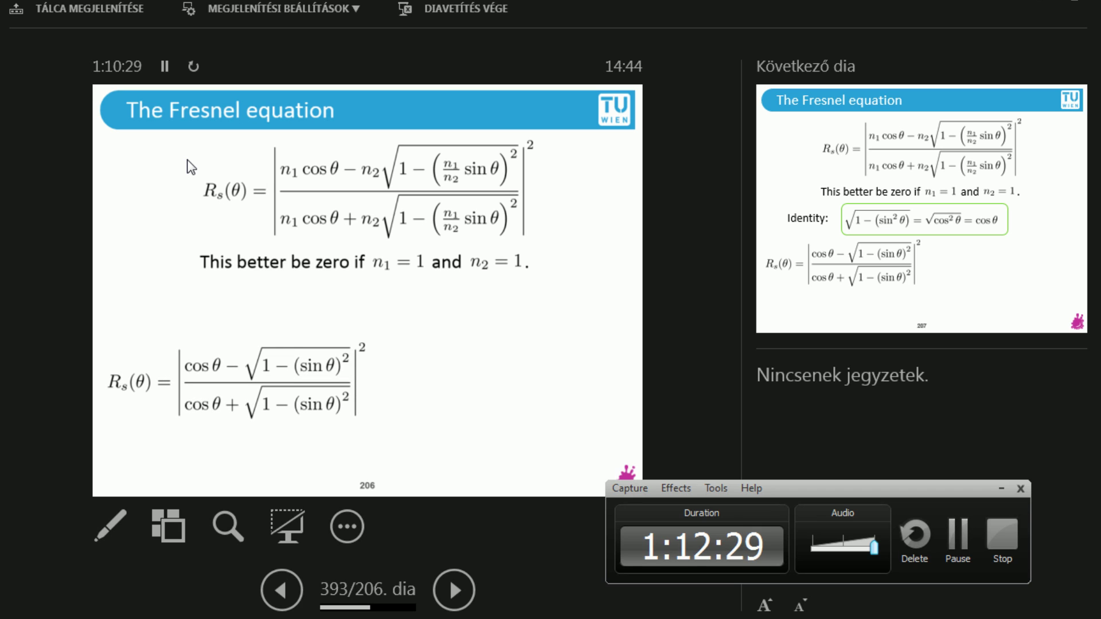
{"action": "key", "text": "Right"}
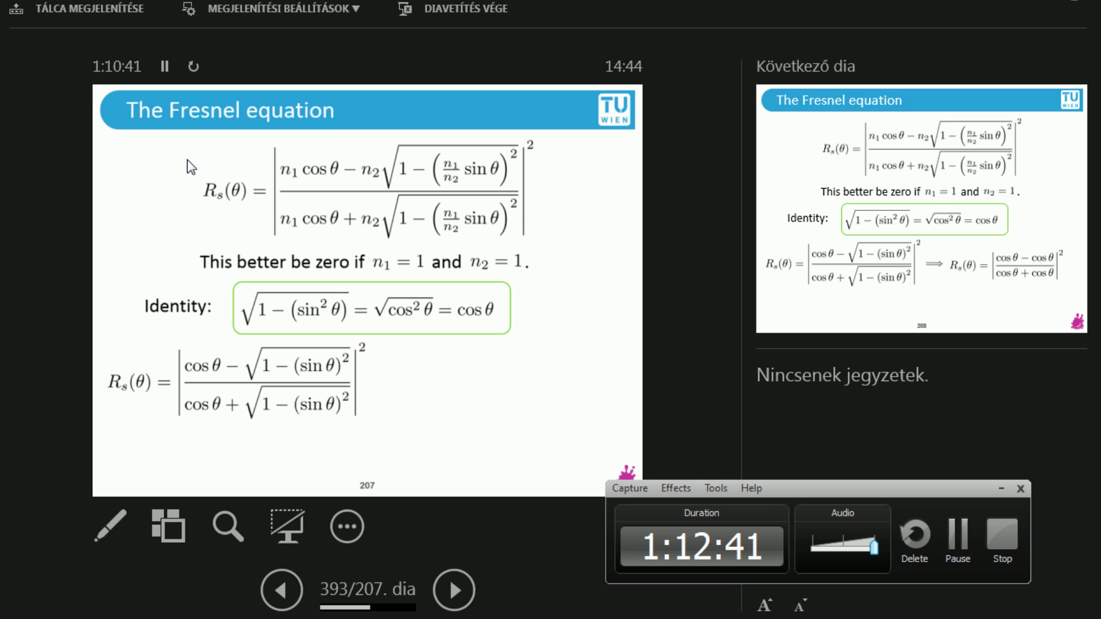
{"action": "key", "text": "Right"}
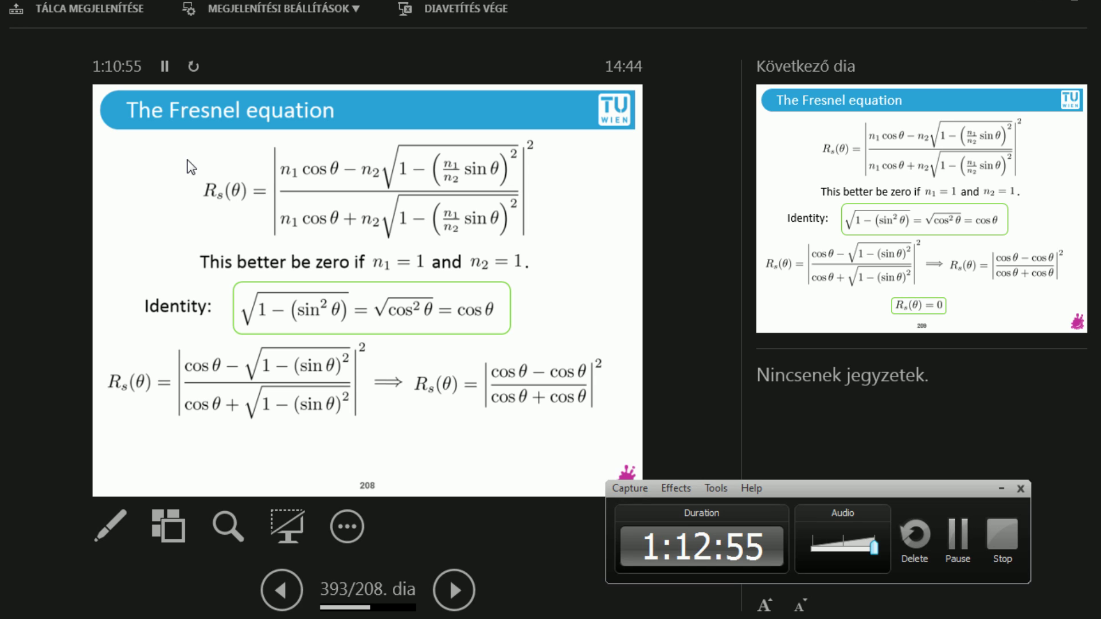
{"action": "key", "text": "Right"}
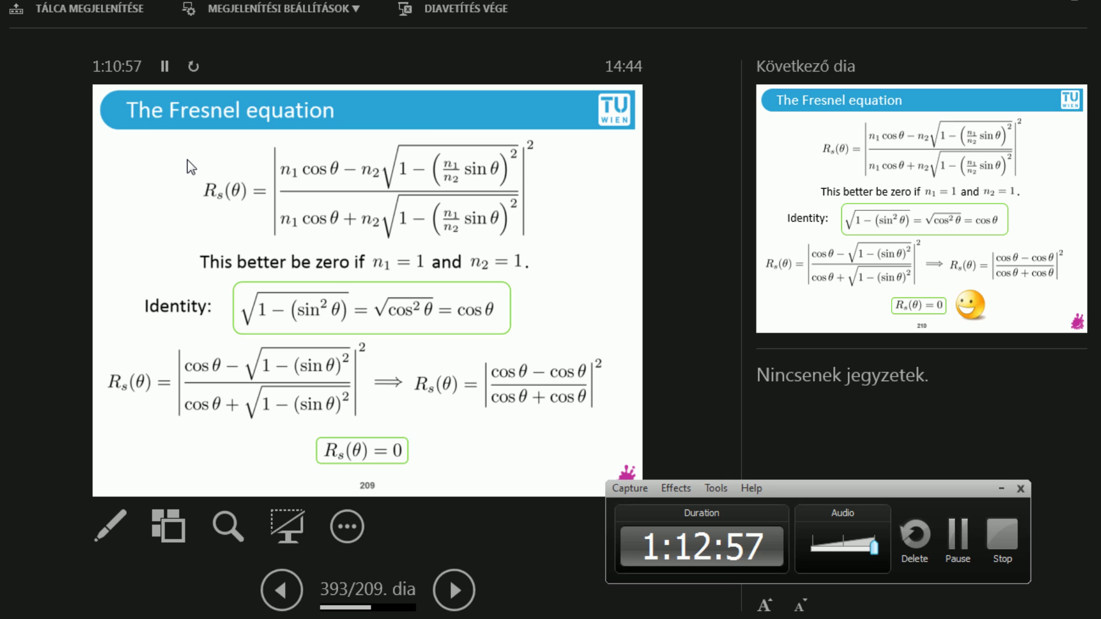
{"action": "key", "text": "Right"}
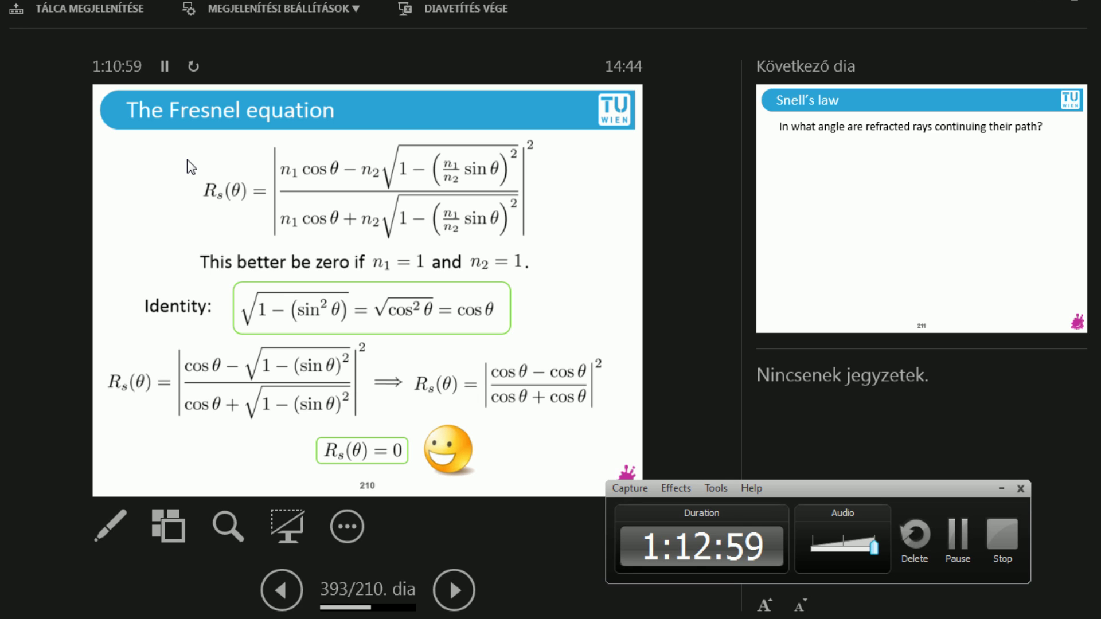